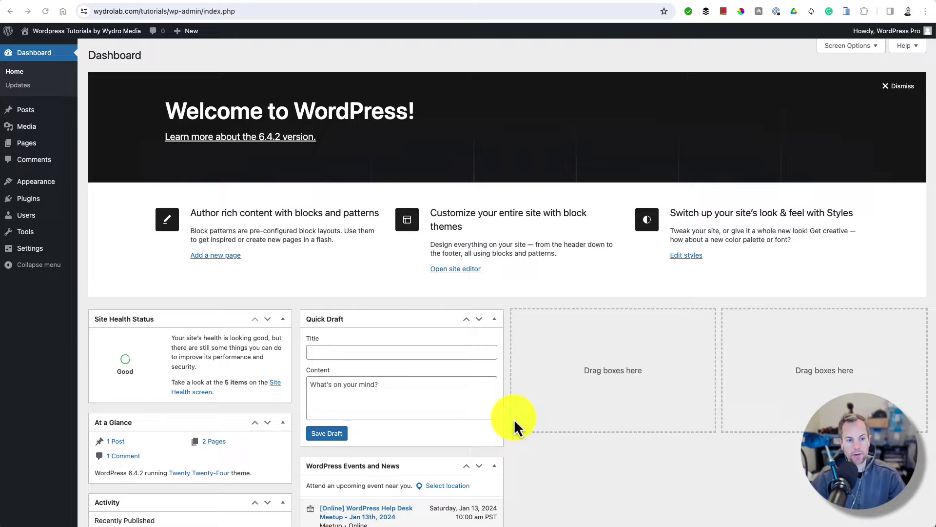
# Step: Launch the Site Editor from Appearance > Editor in the admin sidebar
pyautogui.moveTo(30, 182)
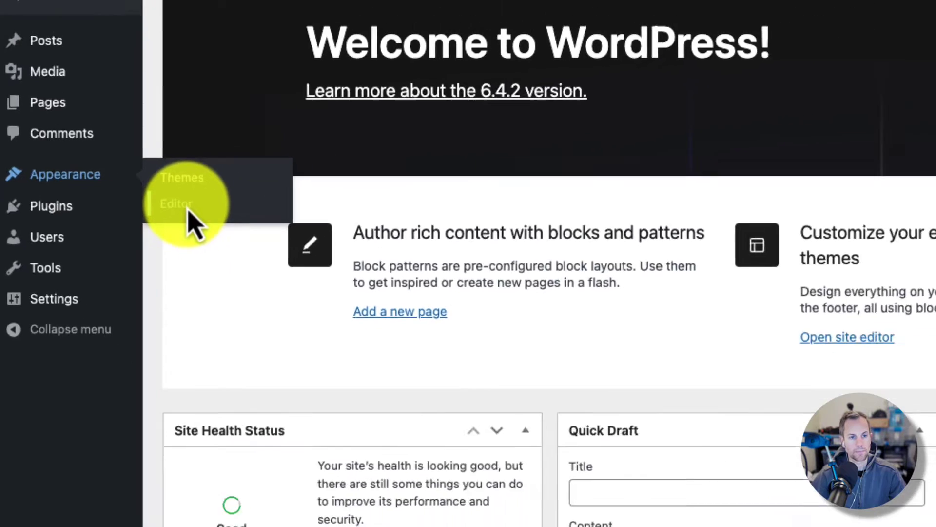
pyautogui.click(188, 211)
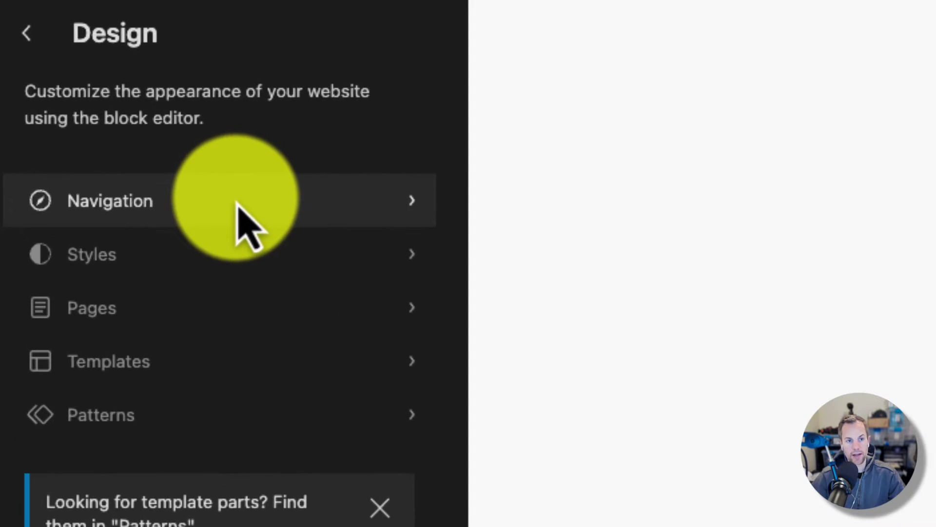
# Step: Start editing the Primary Navigation menu and expand its Buttons group to reveal the Quote button
pyautogui.click(93, 149)
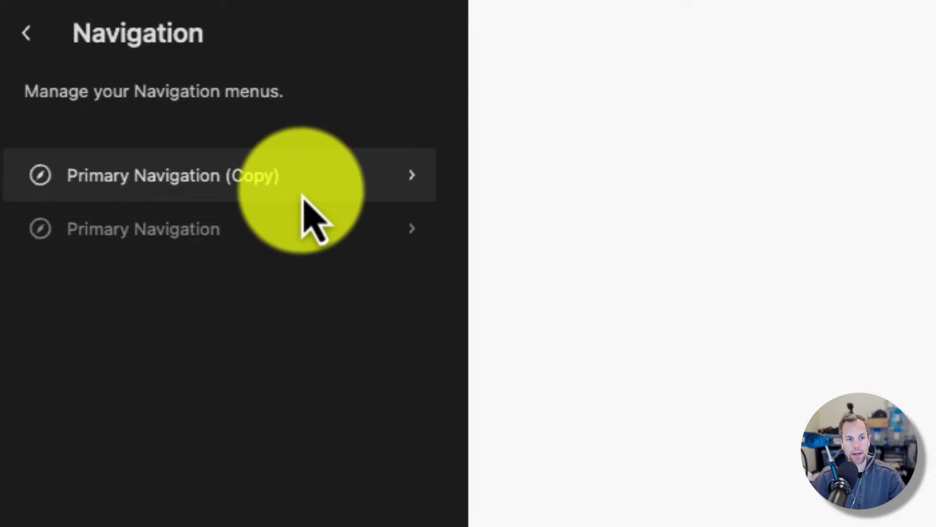
pyautogui.click(281, 229)
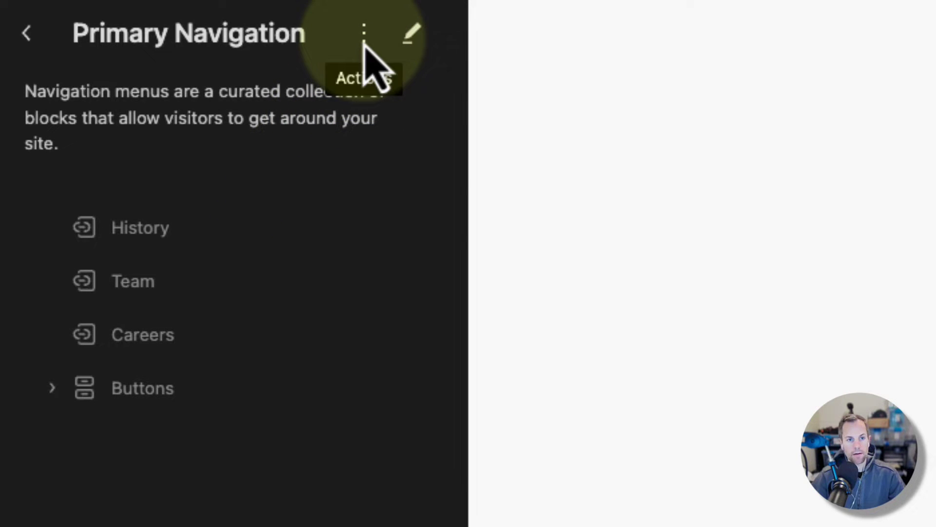
pyautogui.click(364, 43)
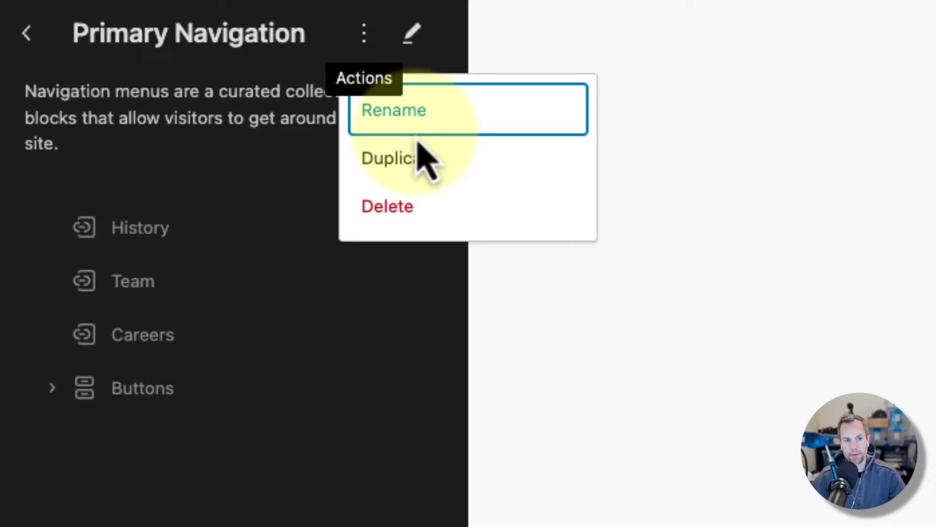
pyautogui.click(375, 24)
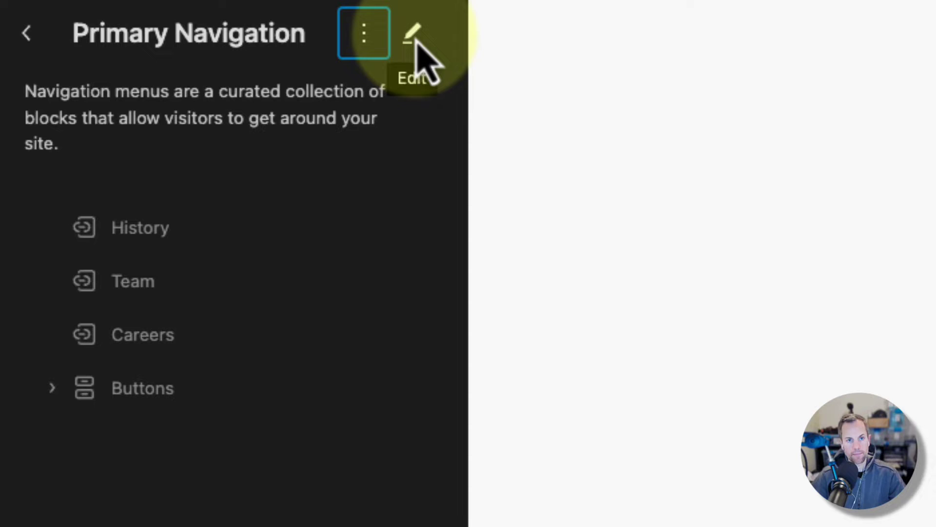
pyautogui.click(413, 35)
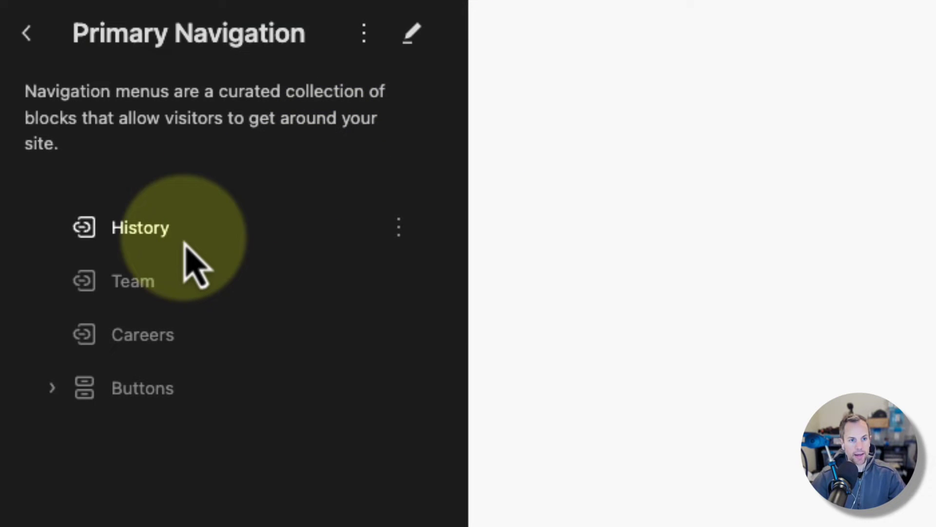
pyautogui.click(52, 392)
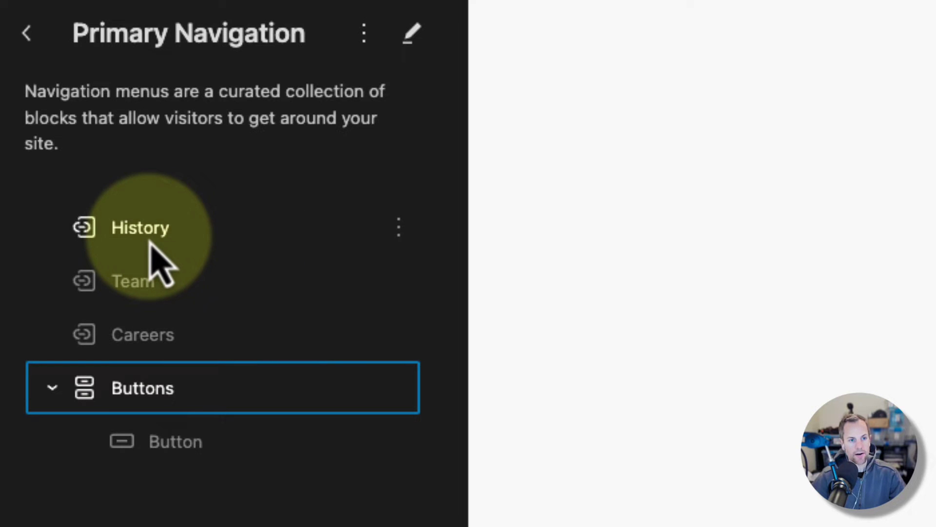
pyautogui.moveTo(150, 245); pyautogui.dragTo(154, 299)
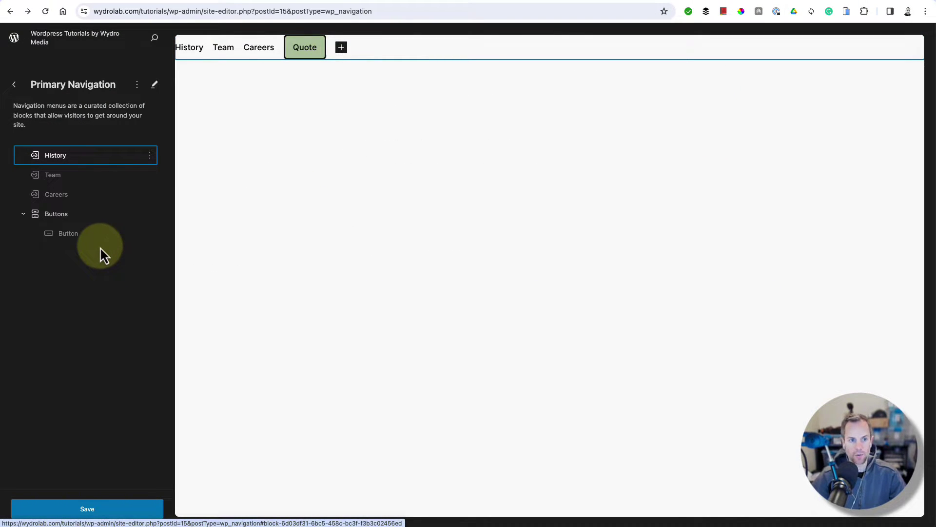
# Step: Inspect the existing links of the History and Team menu items without changing them
pyautogui.click(73, 236)
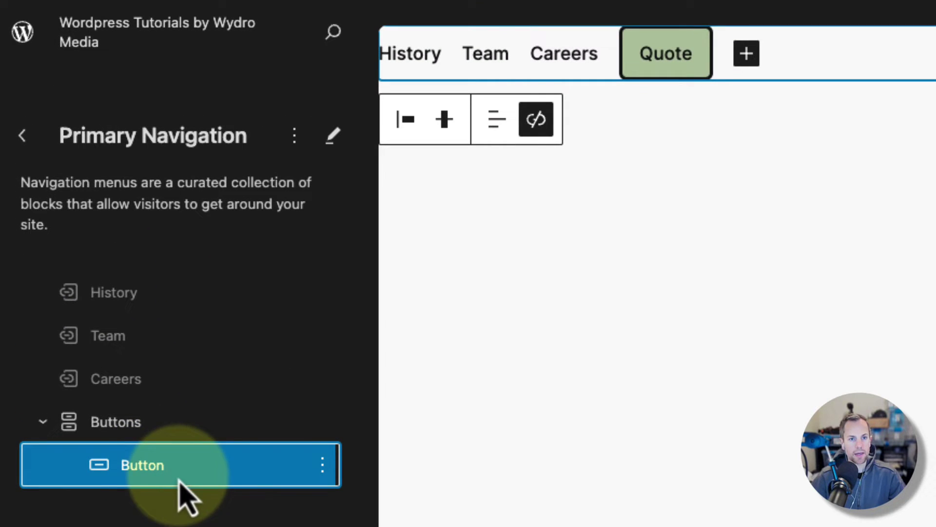
pyautogui.click(131, 378)
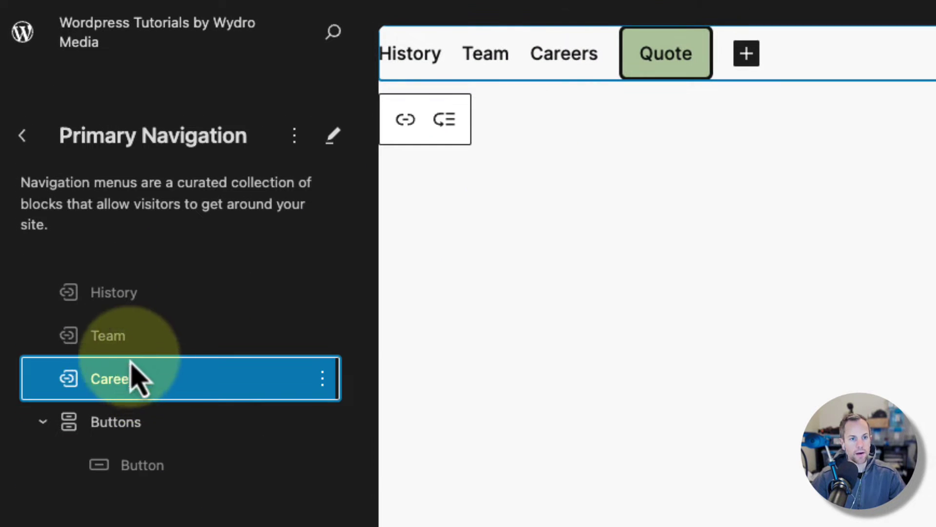
pyautogui.click(117, 337)
pyautogui.press('Up')
pyautogui.click(408, 126)
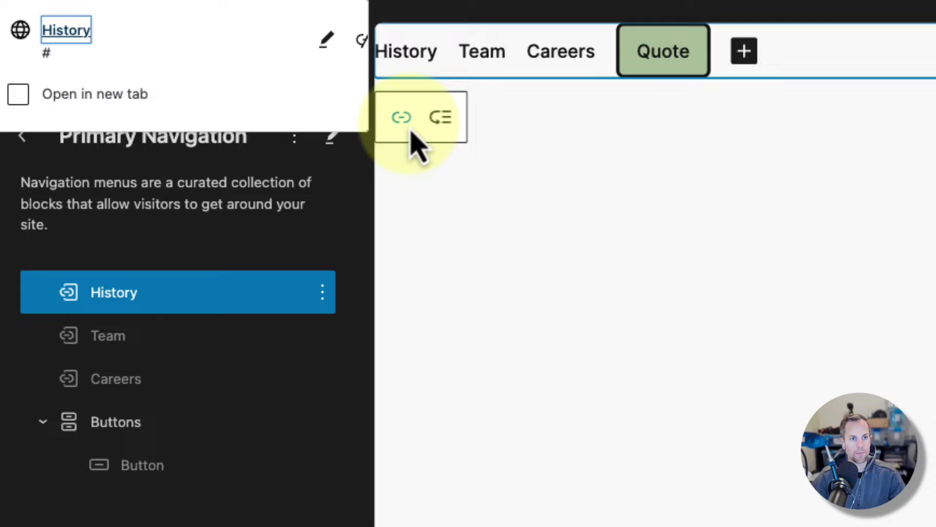
pyautogui.click(125, 341)
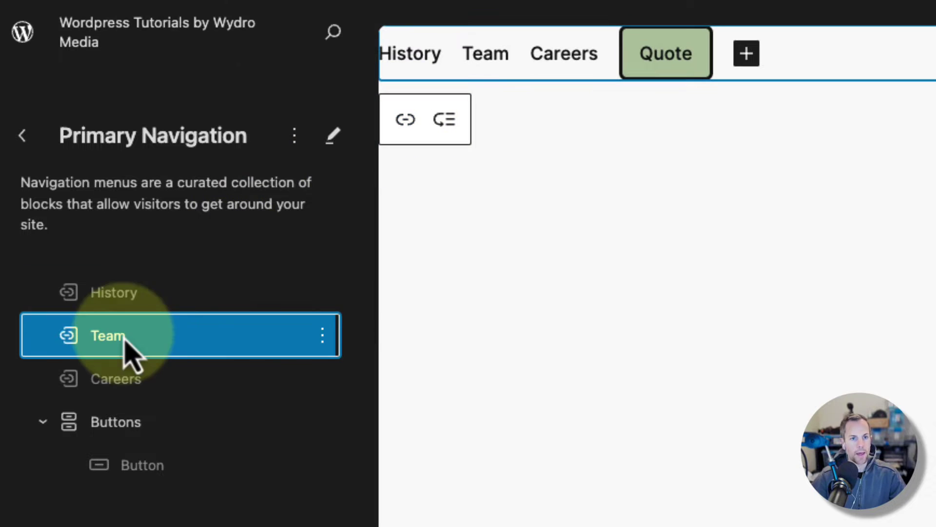
pyautogui.click(405, 121)
pyautogui.click(326, 39)
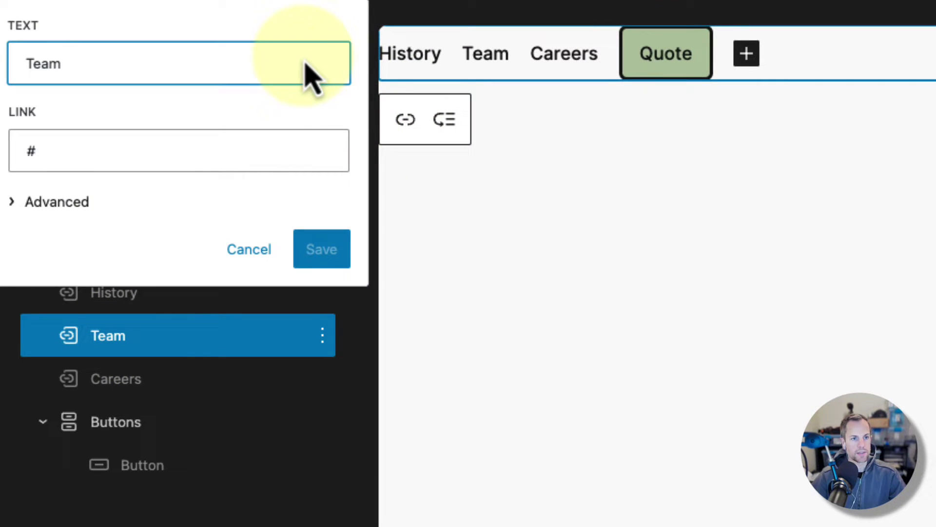
pyautogui.click(246, 251)
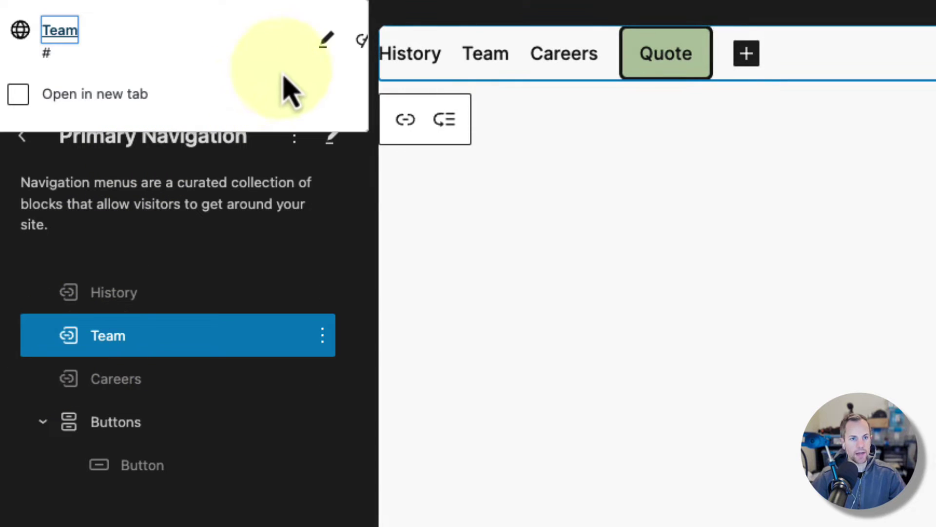
pyautogui.press('Escape')
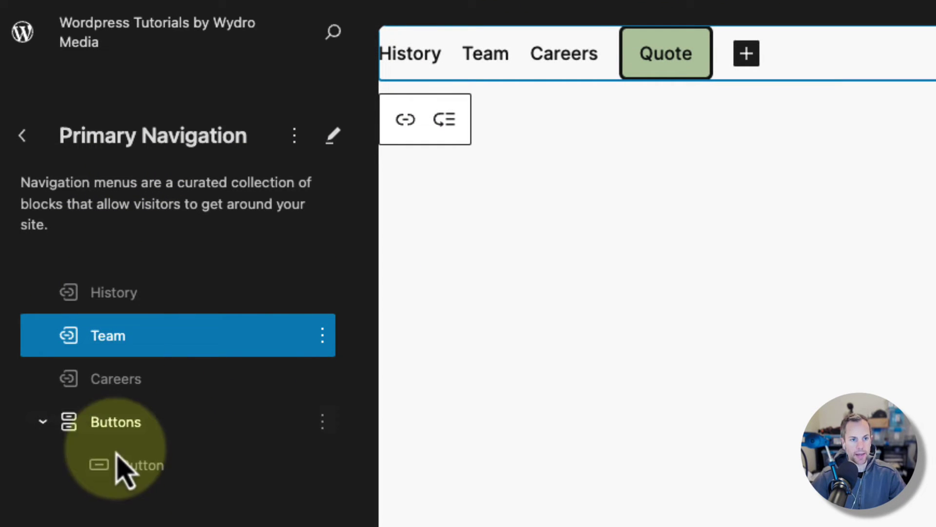
# Step: Change the Careers link from # to wydromedia.com, set it to open in a new tab, and save
pyautogui.click(115, 390)
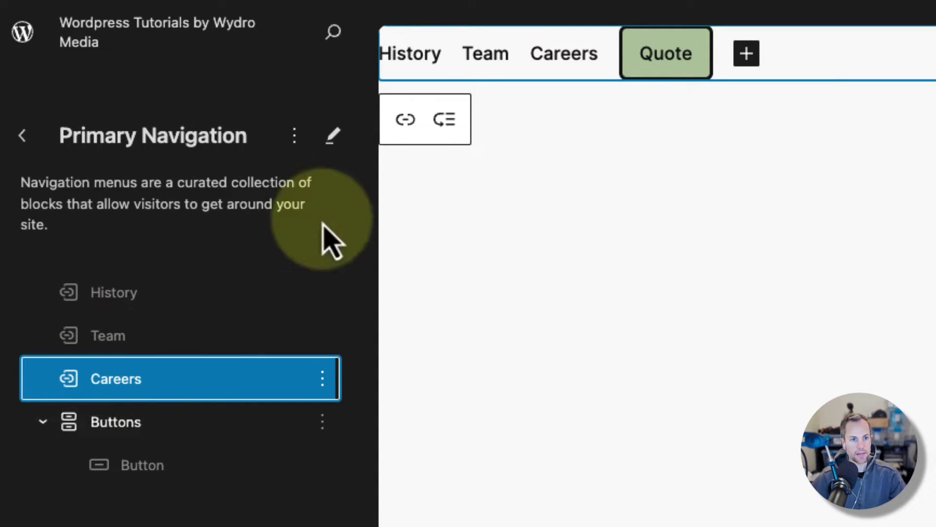
pyautogui.click(407, 131)
pyautogui.click(326, 40)
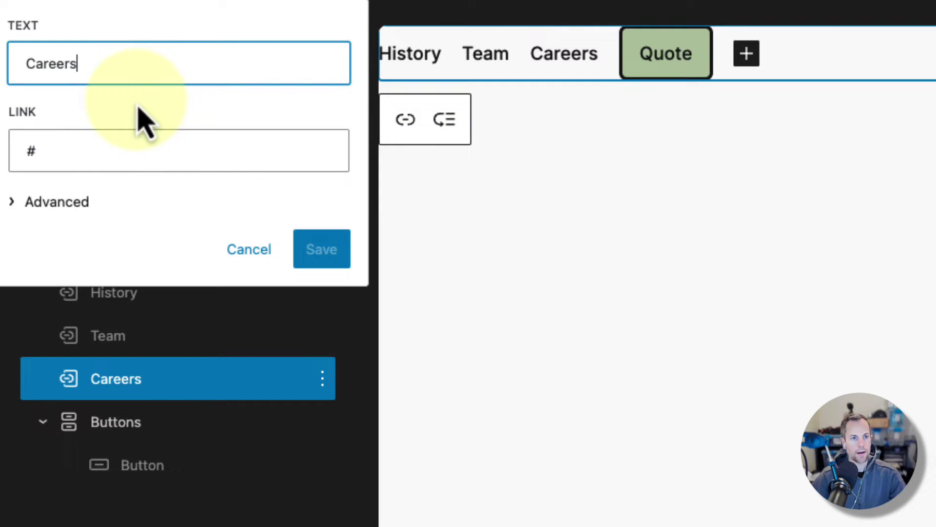
pyautogui.click(115, 161)
pyautogui.press('BackSpace')
pyautogui.write('wydromedia.com')
pyautogui.click(67, 273)
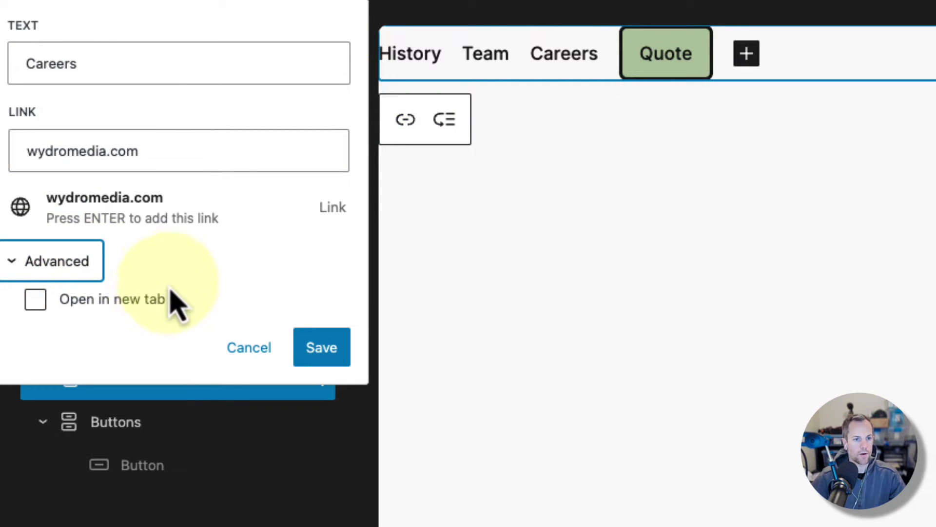
pyautogui.click(112, 302)
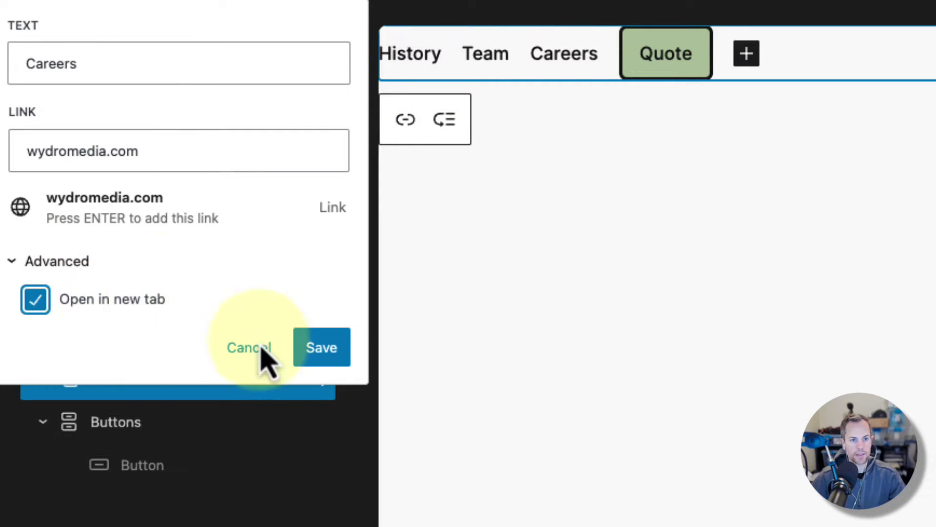
pyautogui.click(322, 347)
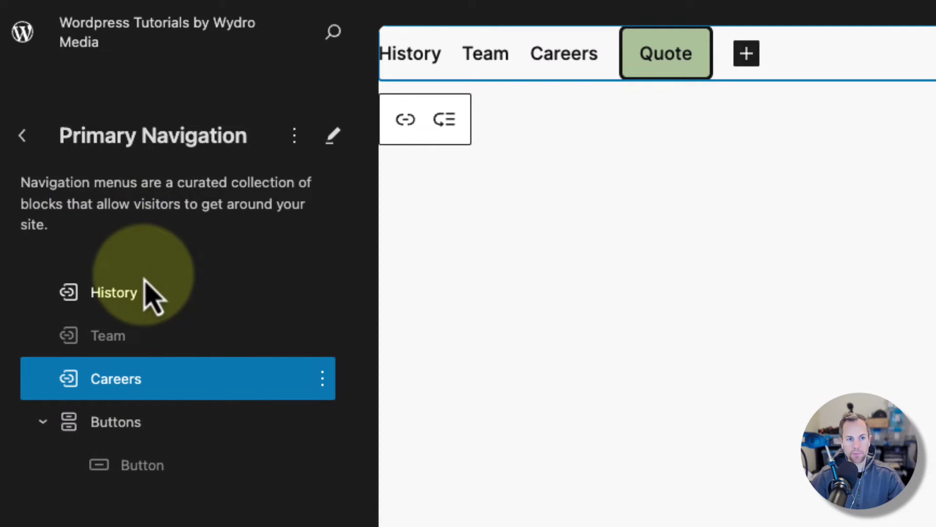
# Step: Drag History below Team in the list view, save the menu, and reload the live site
pyautogui.click(322, 293)
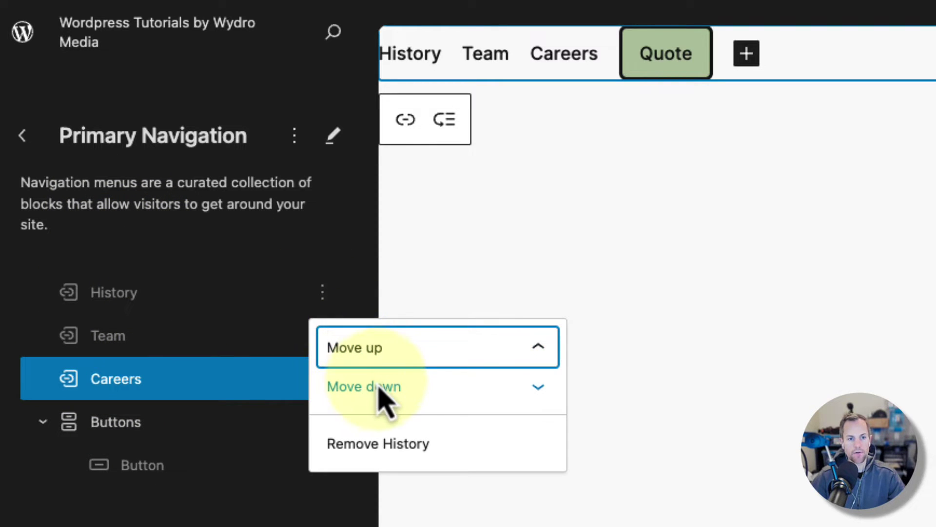
pyautogui.click(112, 304)
pyautogui.moveTo(113, 304); pyautogui.dragTo(137, 328)
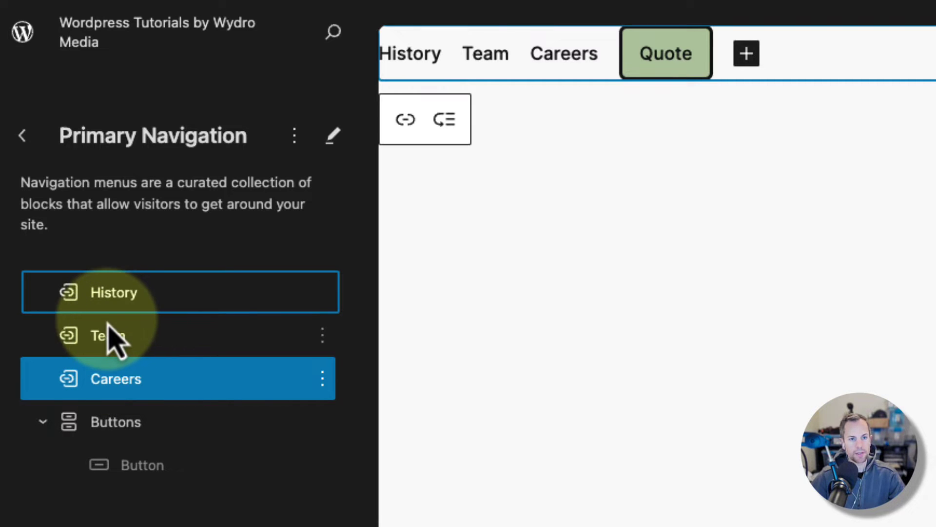
pyautogui.moveTo(118, 293); pyautogui.dragTo(116, 282)
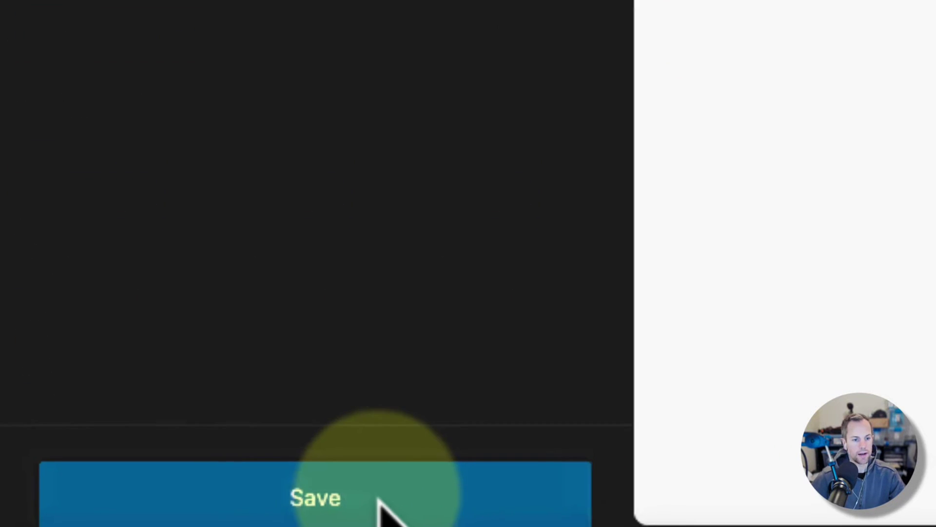
pyautogui.click(100, 516)
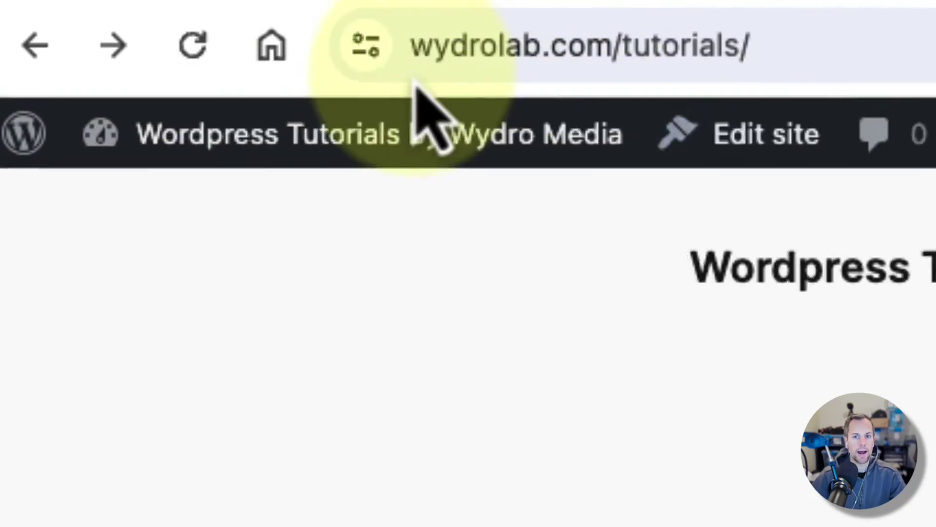
pyautogui.click(60, 13)
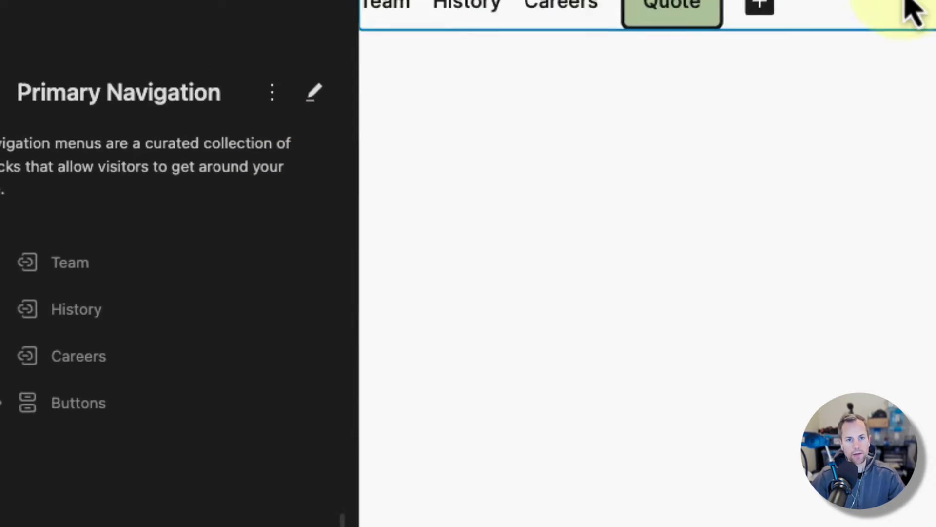
# Step: Expand the Navigation and Buttons outline, then open the block picker's Browse all library
pyautogui.click(906, 20)
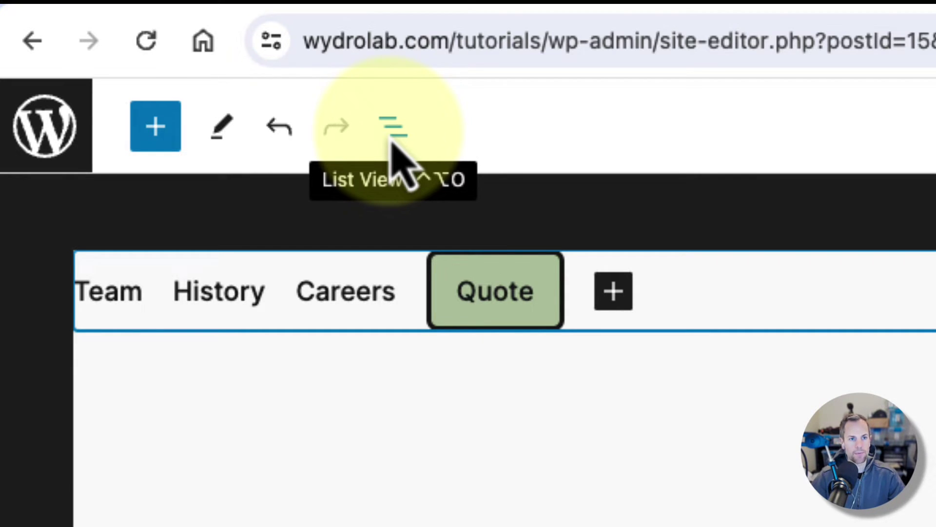
pyautogui.click(393, 131)
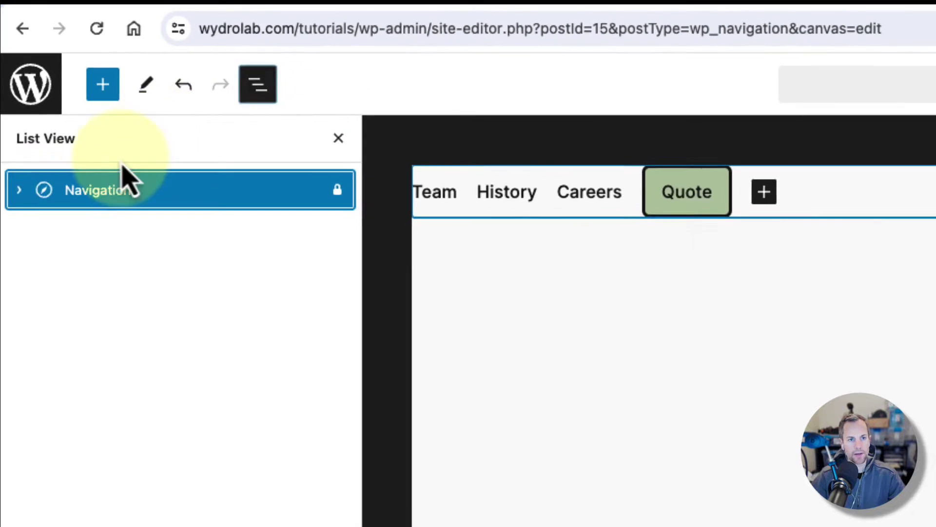
pyautogui.click(19, 187)
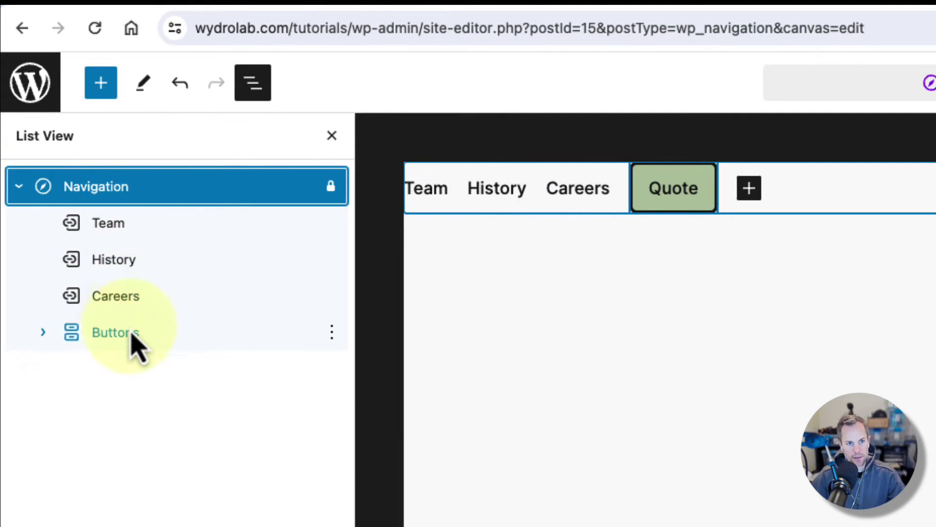
pyautogui.click(45, 331)
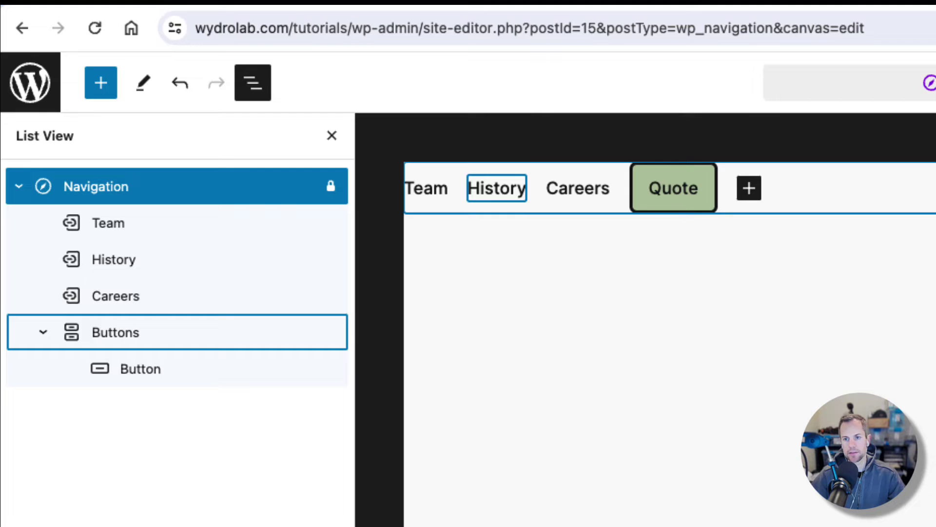
pyautogui.click(903, 42)
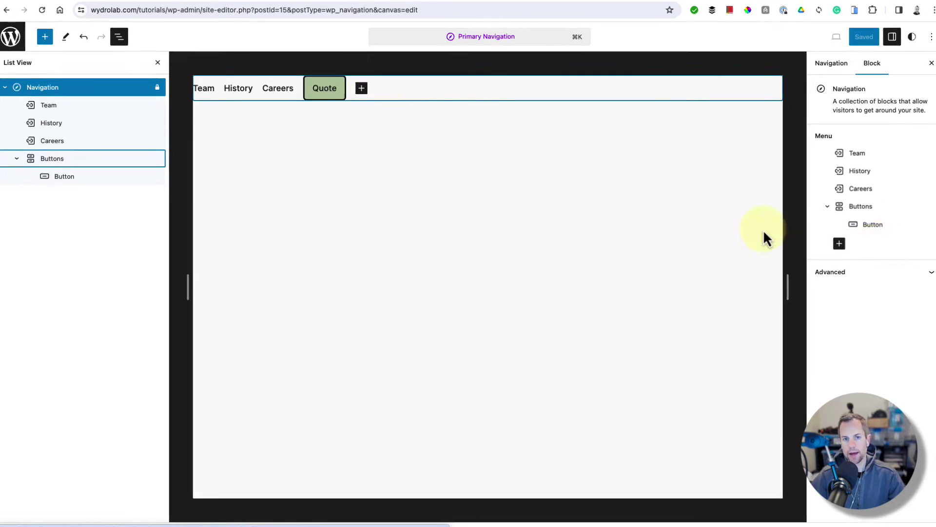
pyautogui.click(360, 89)
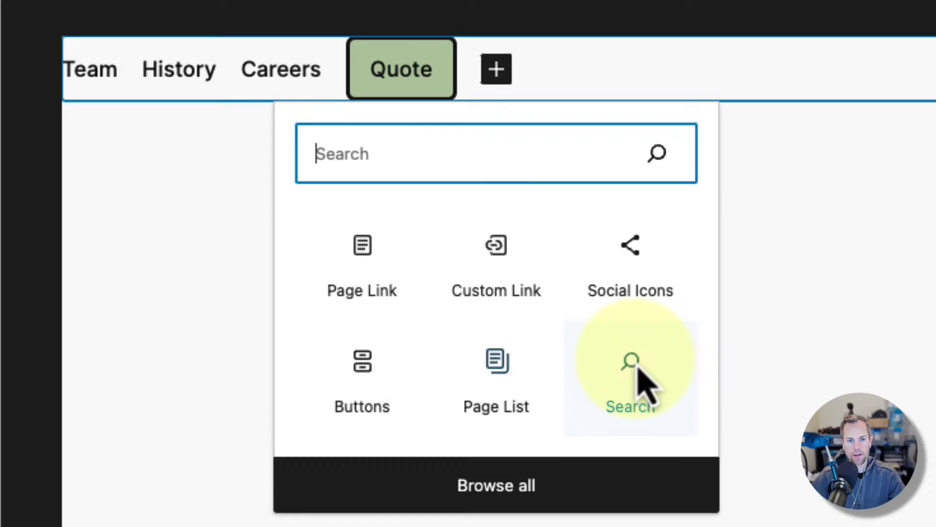
pyautogui.click(532, 481)
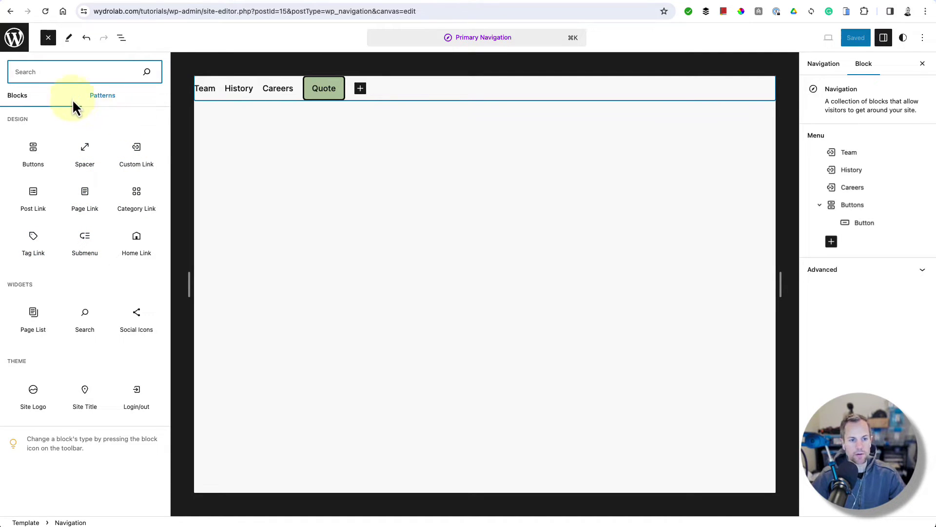
# Step: Insert a Social Icons block at the end of the menu, after Quote
pyautogui.click(48, 38)
pyautogui.click(121, 39)
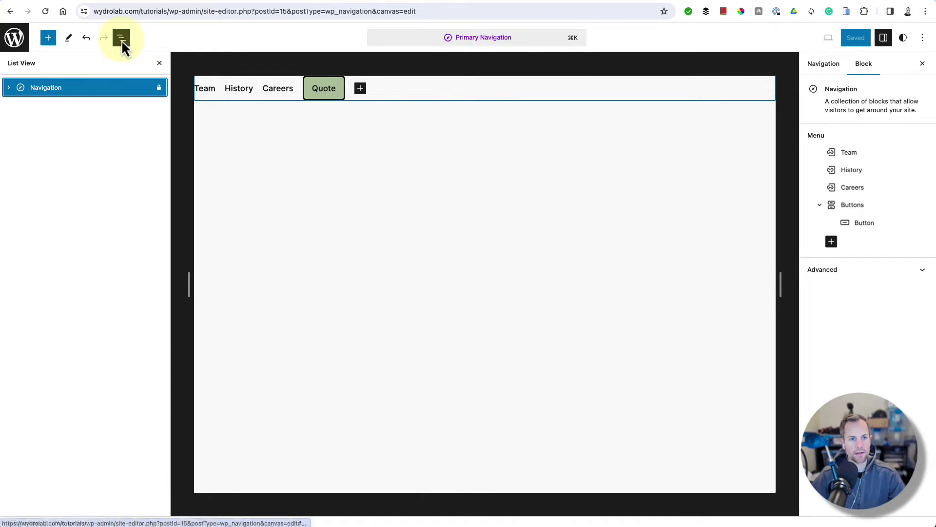
pyautogui.click(8, 87)
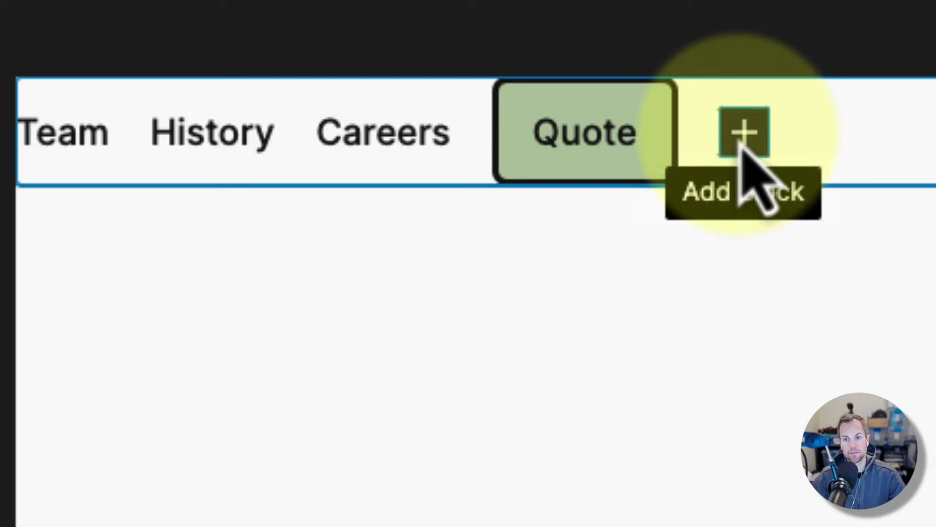
pyautogui.click(698, 131)
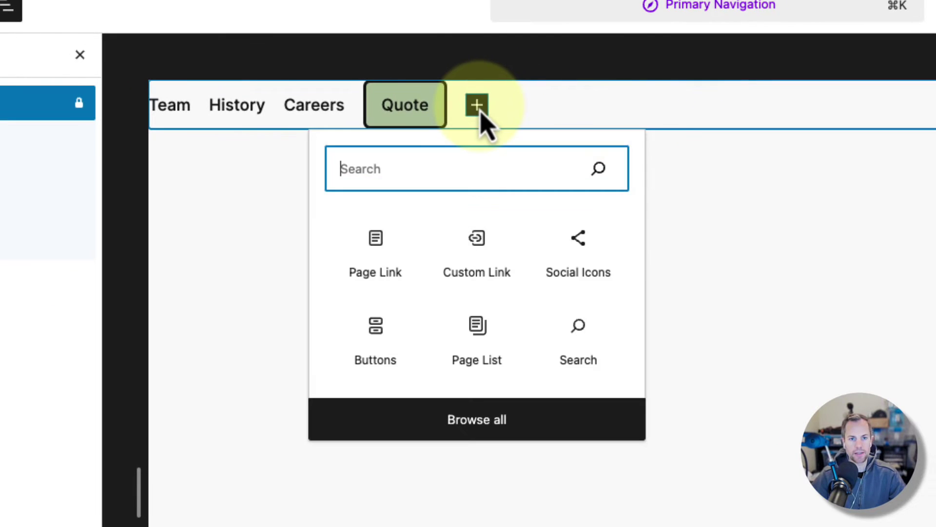
pyautogui.click(580, 261)
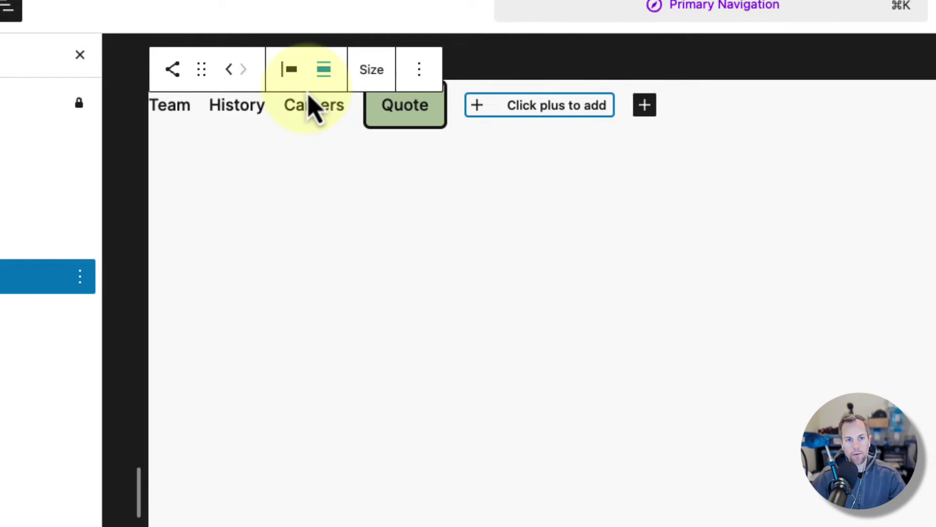
# Step: Try moving the Social Icons block around, leaving it as the last menu item
pyautogui.click(229, 74)
pyautogui.click(228, 73)
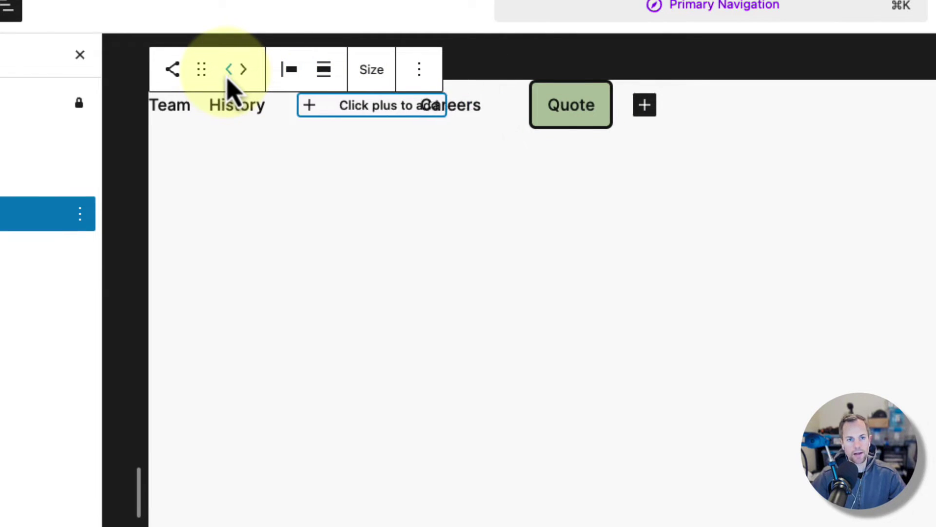
pyautogui.click(228, 73)
pyautogui.click(229, 73)
pyautogui.click(244, 73)
pyautogui.click(244, 73)
pyautogui.click(245, 76)
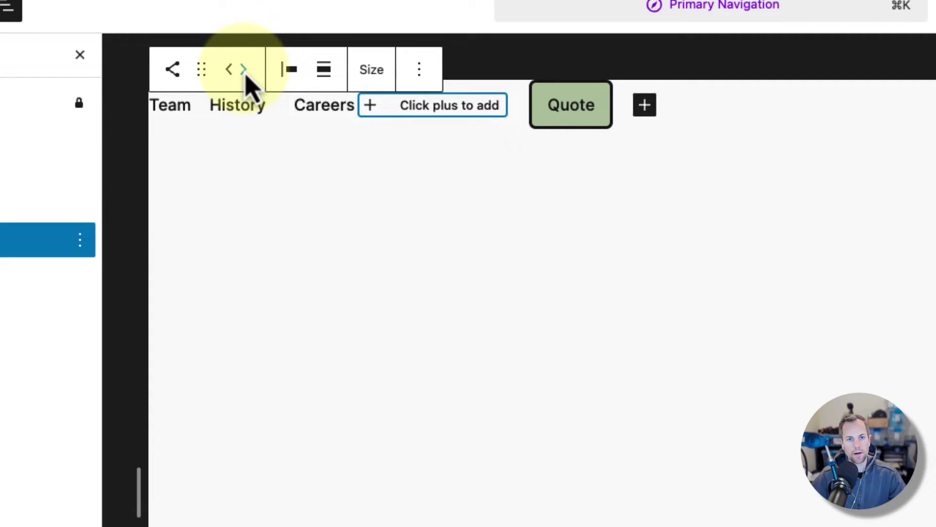
pyautogui.click(245, 76)
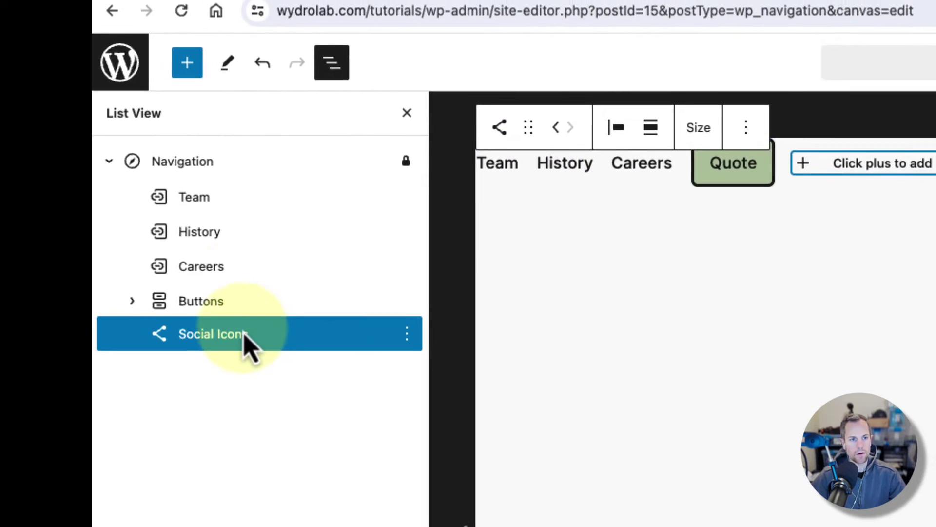
pyautogui.moveTo(0, 295); pyautogui.dragTo(0, 301)
pyautogui.moveTo(256, 356); pyautogui.dragTo(258, 341)
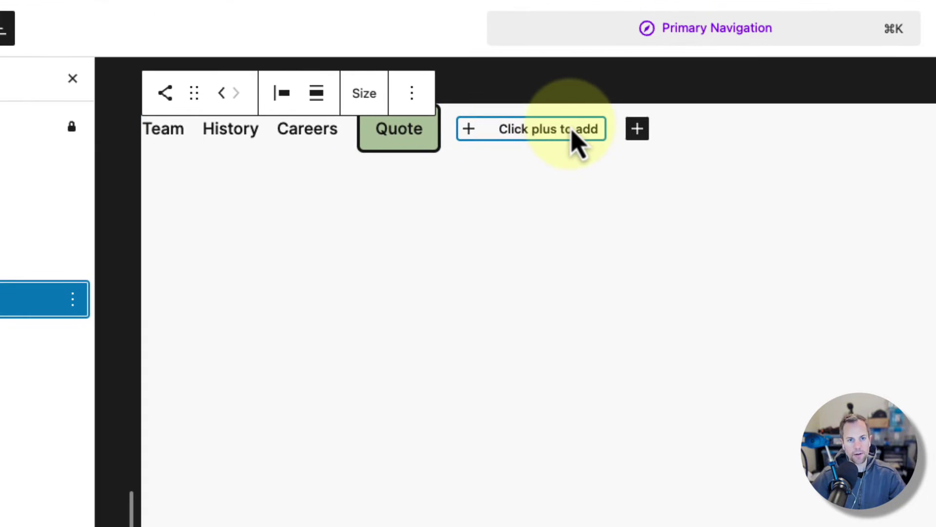
# Step: Search the social icon picker and add a Facebook icon to the group
pyautogui.click(469, 129)
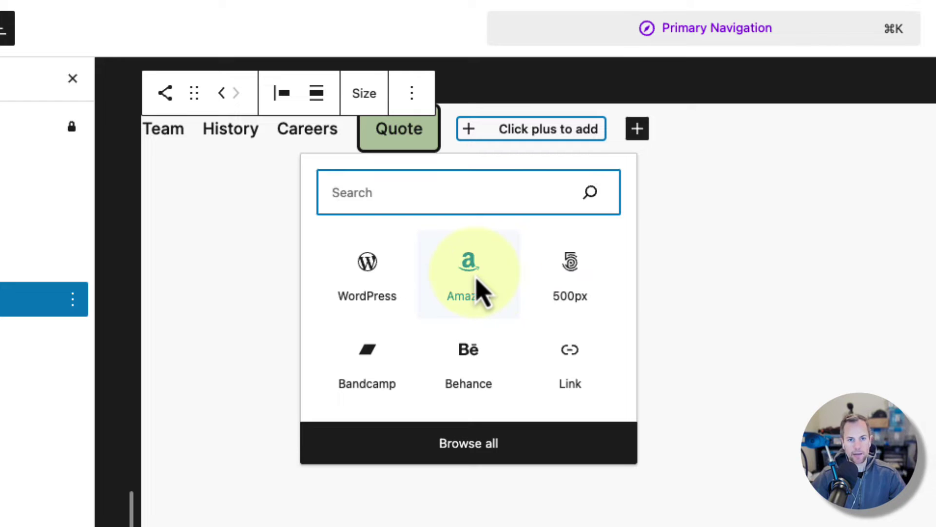
pyautogui.write('facebook')
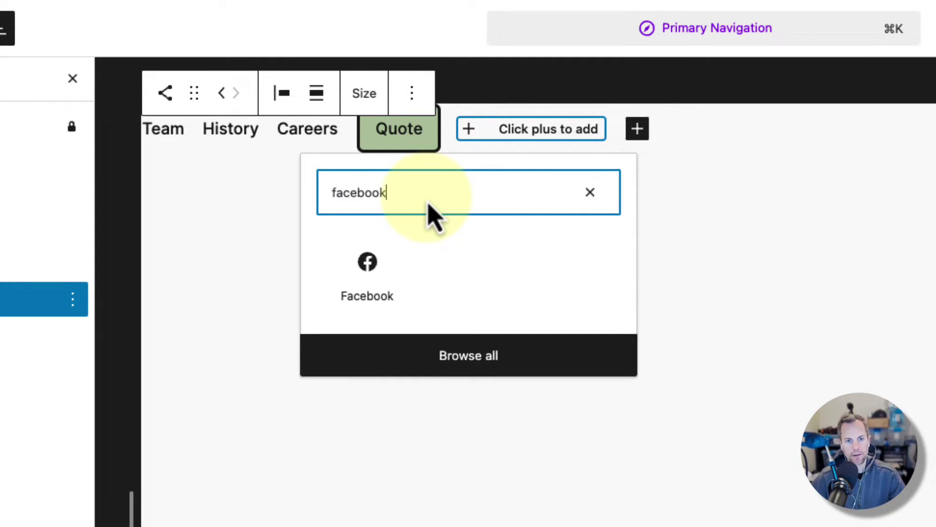
pyautogui.press('super+a')
pyautogui.press('BackSpace')
pyautogui.write('google')
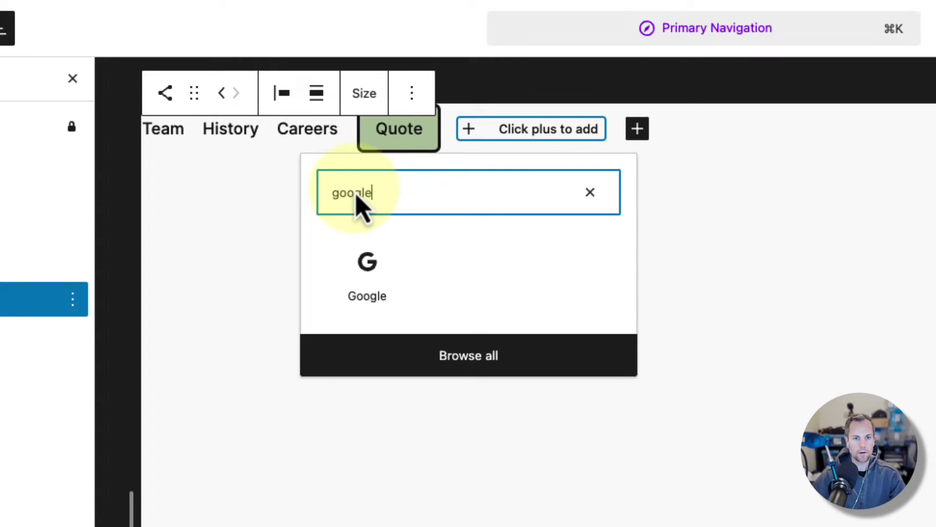
pyautogui.moveTo(360, 194); pyautogui.dragTo(334, 193)
pyautogui.press('BackSpace')
pyautogui.write('x')
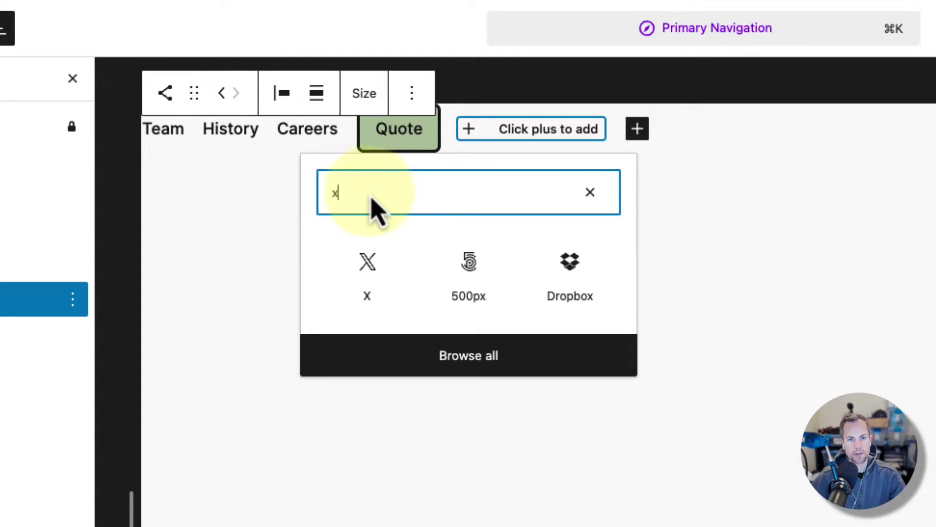
pyautogui.moveTo(403, 209); pyautogui.dragTo(335, 200)
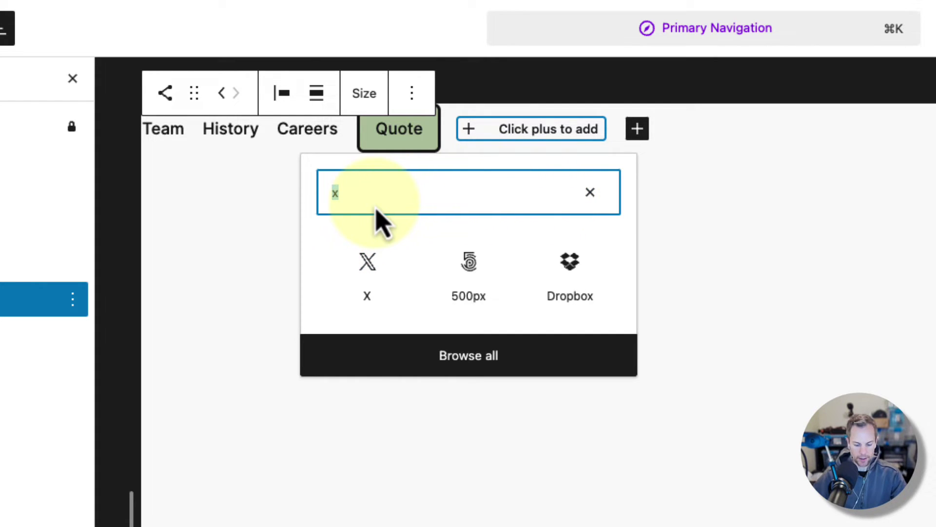
pyautogui.write('facebook')
pyautogui.click(371, 298)
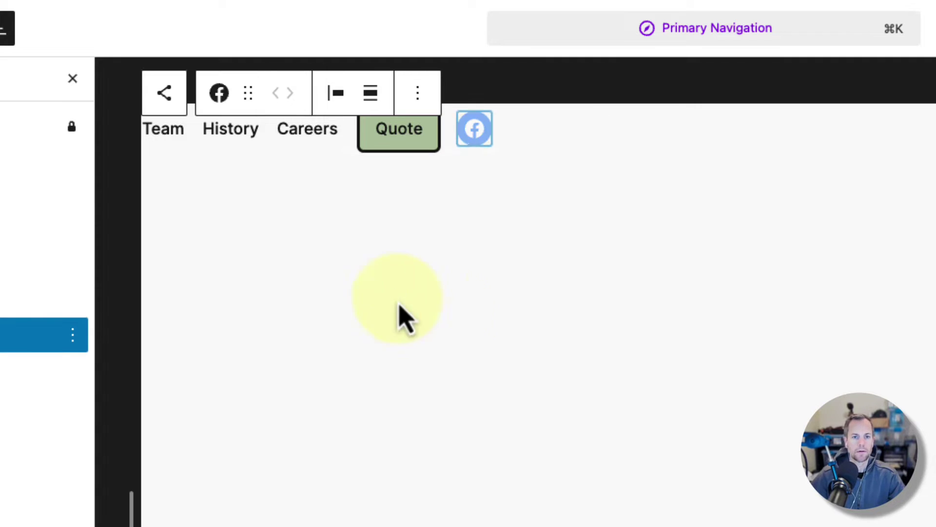
# Step: Link the Facebook icon to facebook.com
pyautogui.click(485, 131)
pyautogui.write('facebook.com')
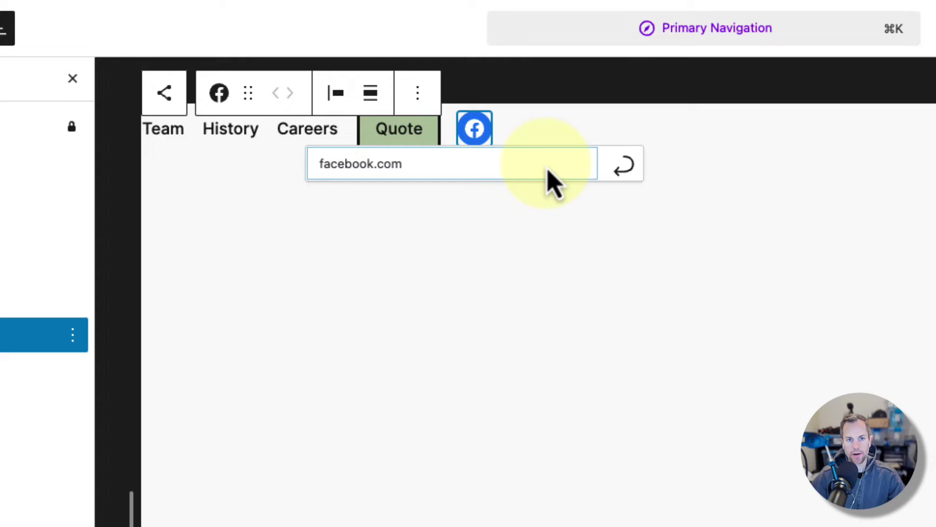
pyautogui.click(627, 179)
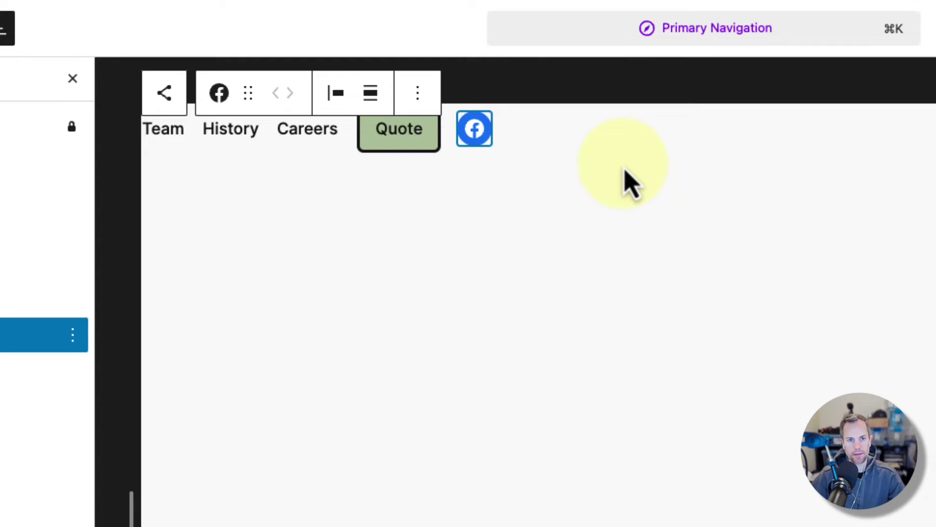
pyautogui.click(476, 136)
# Step: Add a WordPress icon to the social icons
pyautogui.click(507, 142)
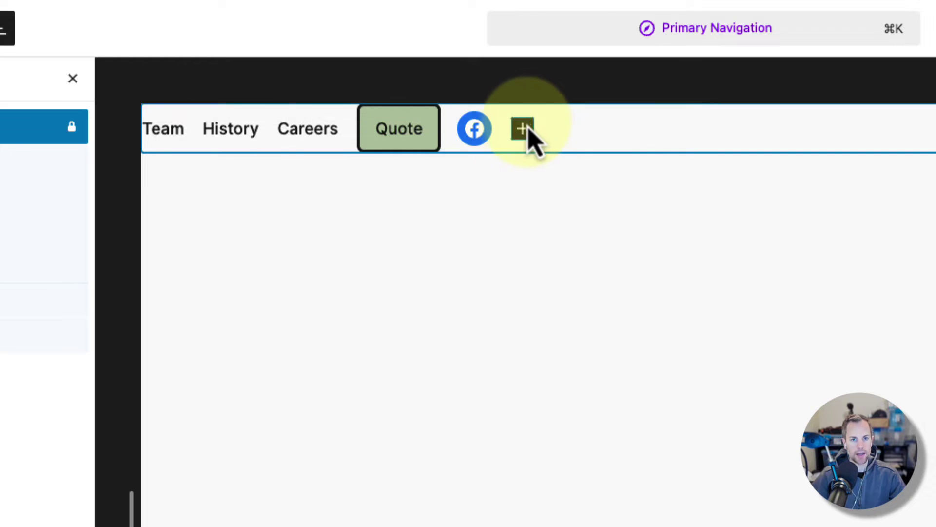
pyautogui.click(523, 129)
pyautogui.click(591, 389)
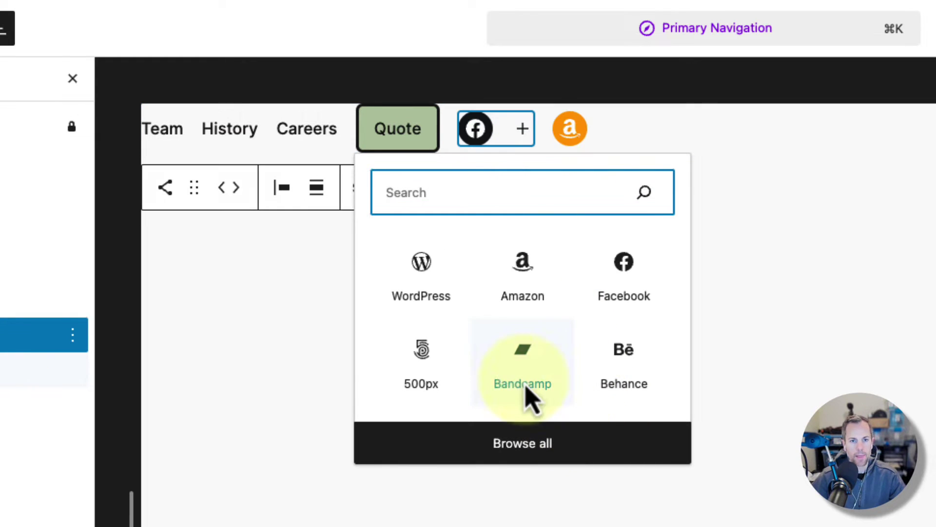
pyautogui.click(428, 300)
# Step: Add a second Facebook icon by mistake, then undo it
pyautogui.click(576, 144)
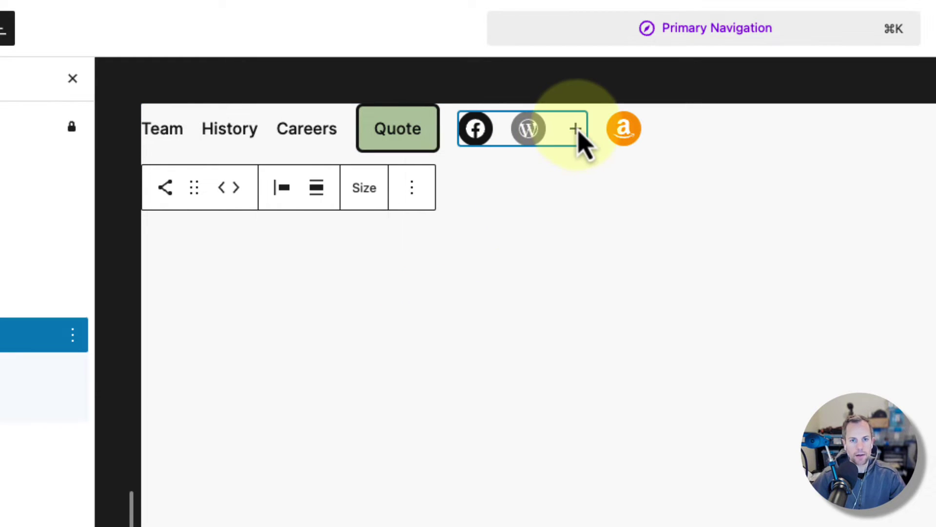
pyautogui.click(579, 139)
pyautogui.click(675, 273)
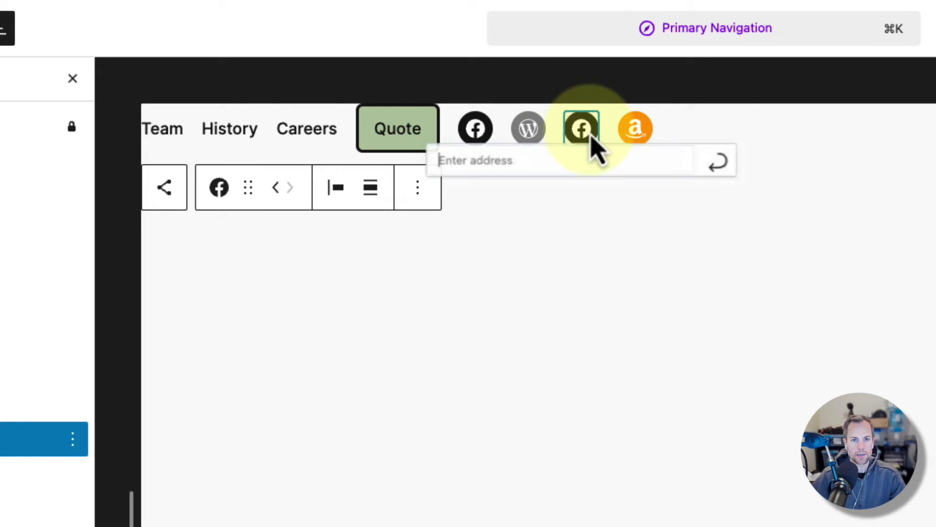
pyautogui.click(71, 441)
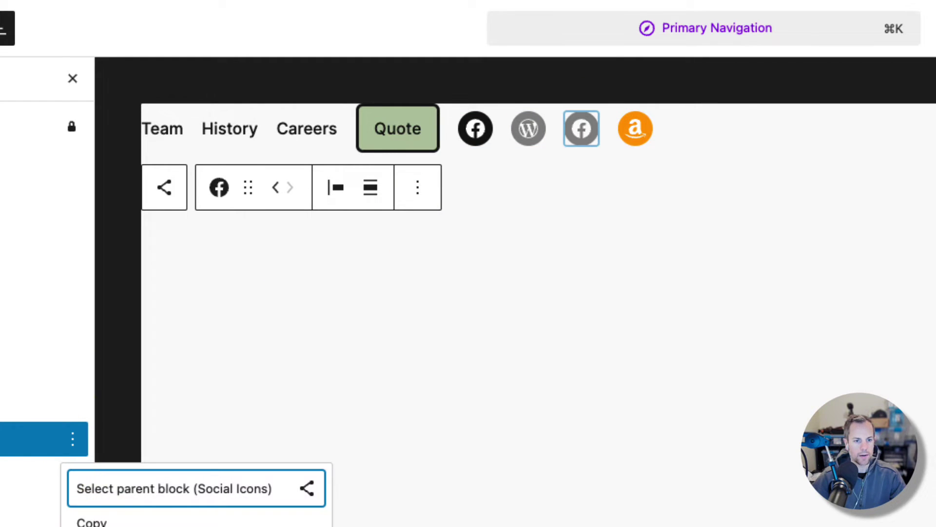
pyautogui.hotkey('ctrl', 'alt', 'z')
# Step: Search for 'google' and add a Google icon to the Social Icons group
pyautogui.click(9, 335)
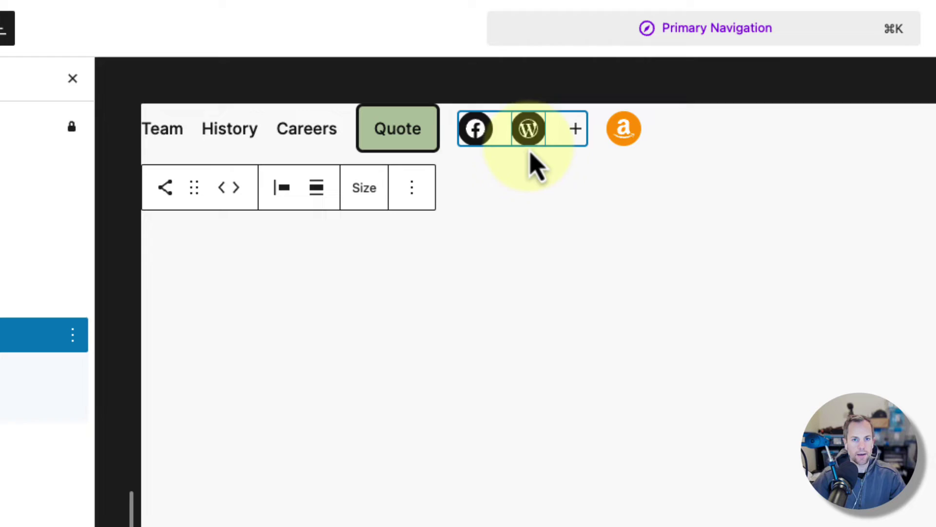
pyautogui.click(575, 128)
pyautogui.write('google')
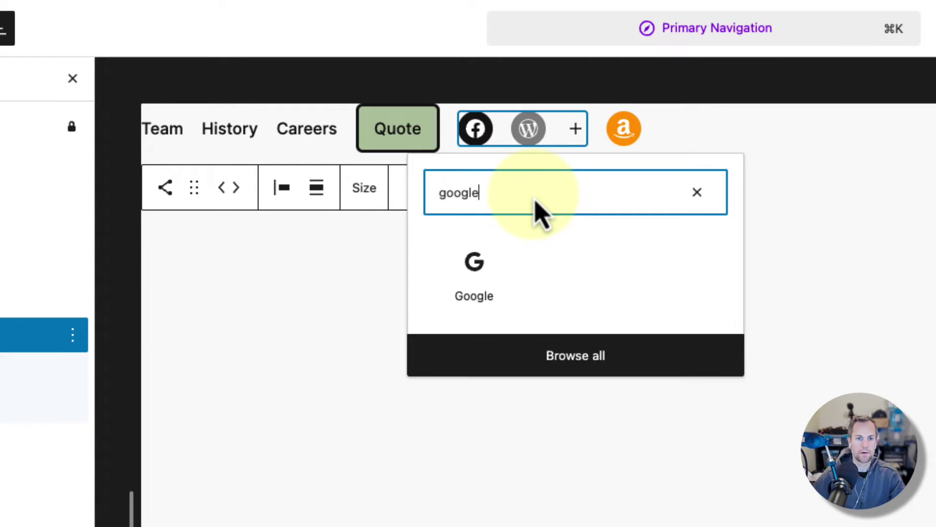
pyautogui.click(471, 312)
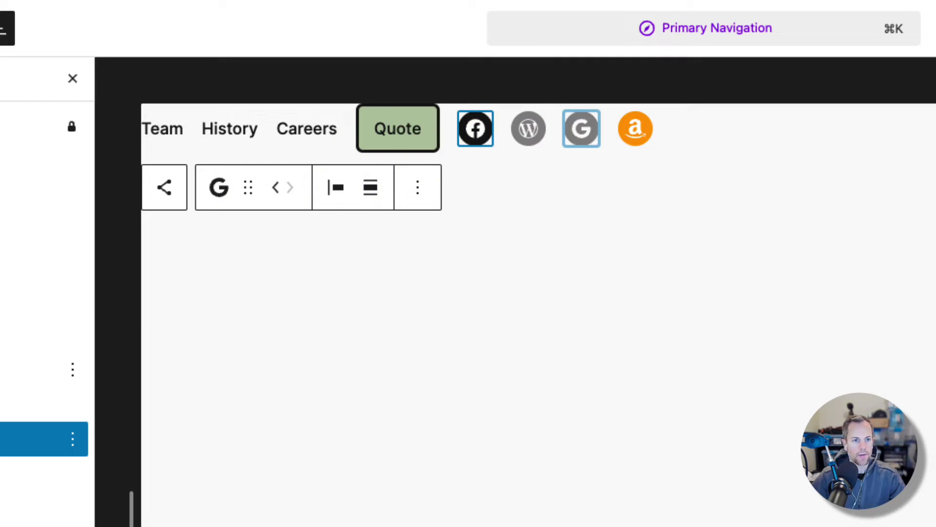
pyautogui.click(164, 188)
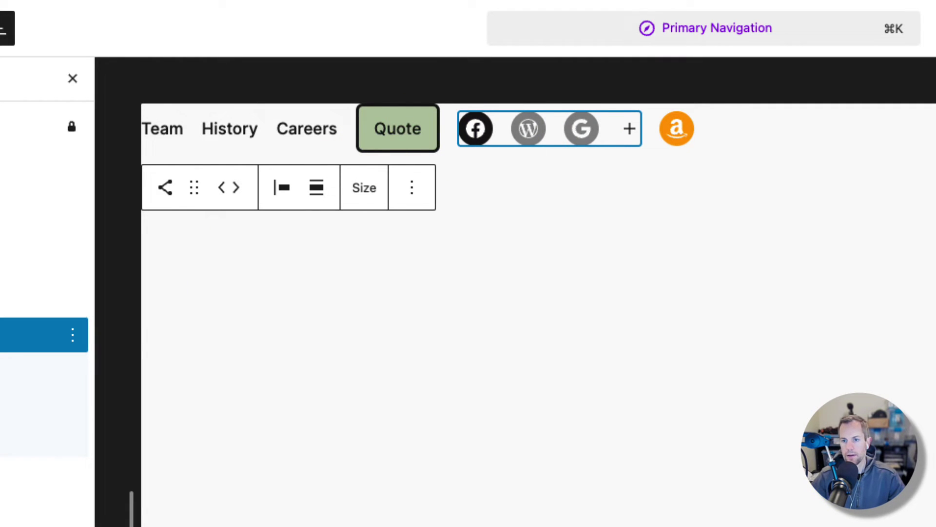
# Step: Set the social icons' background colour to the dark theme colour
pyautogui.click(899, 136)
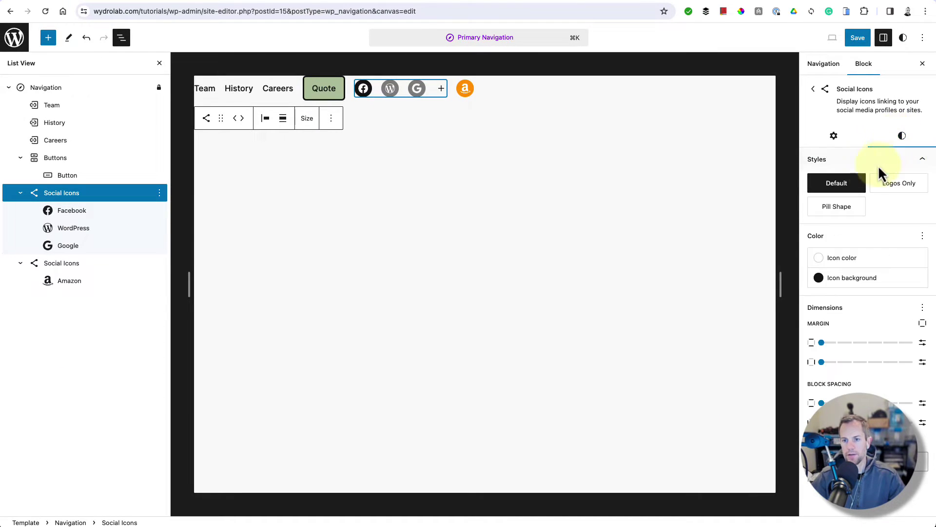
pyautogui.click(852, 277)
pyautogui.click(717, 365)
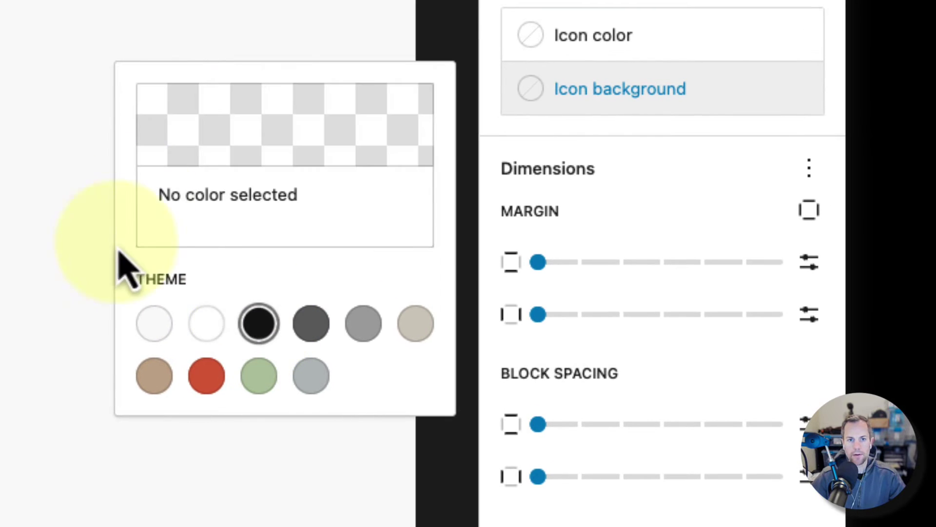
pyautogui.click(255, 326)
pyautogui.click(857, 300)
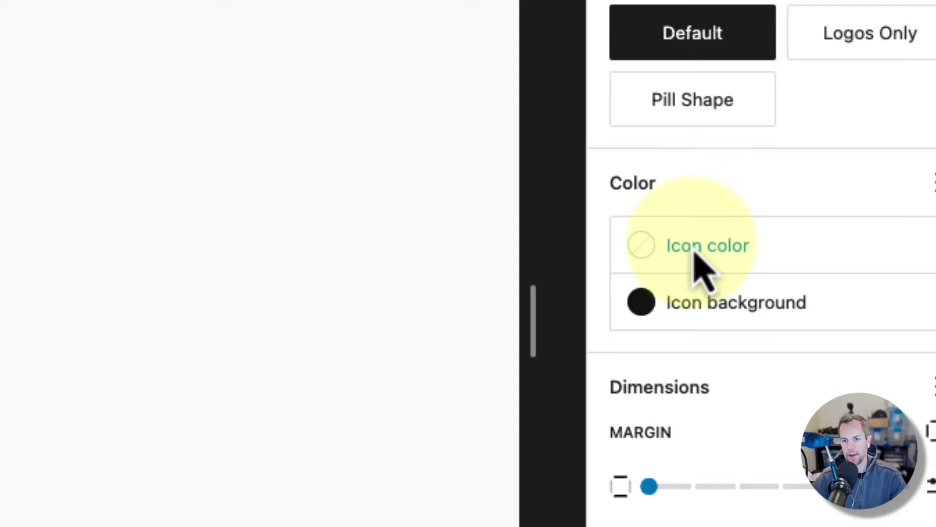
# Step: Make the social icons white and save the navigation
pyautogui.click(652, 249)
pyautogui.click(302, 498)
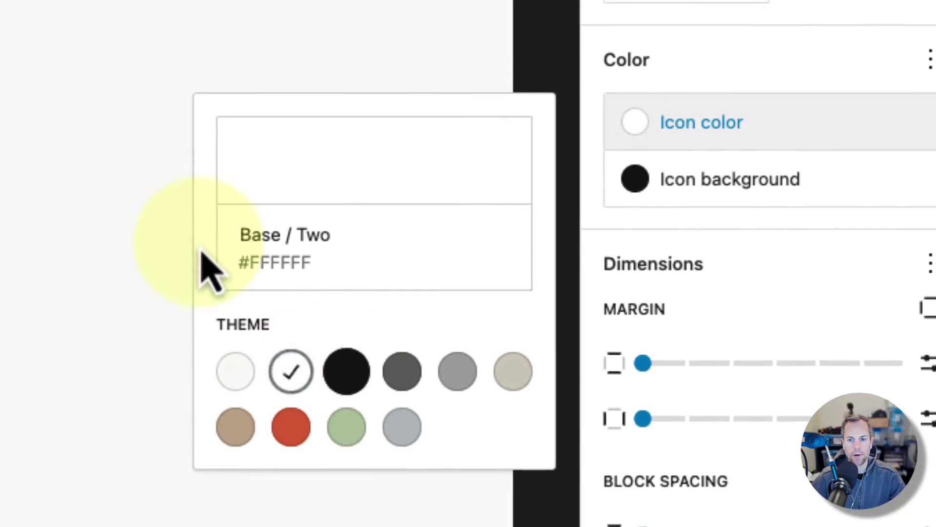
pyautogui.click(445, 119)
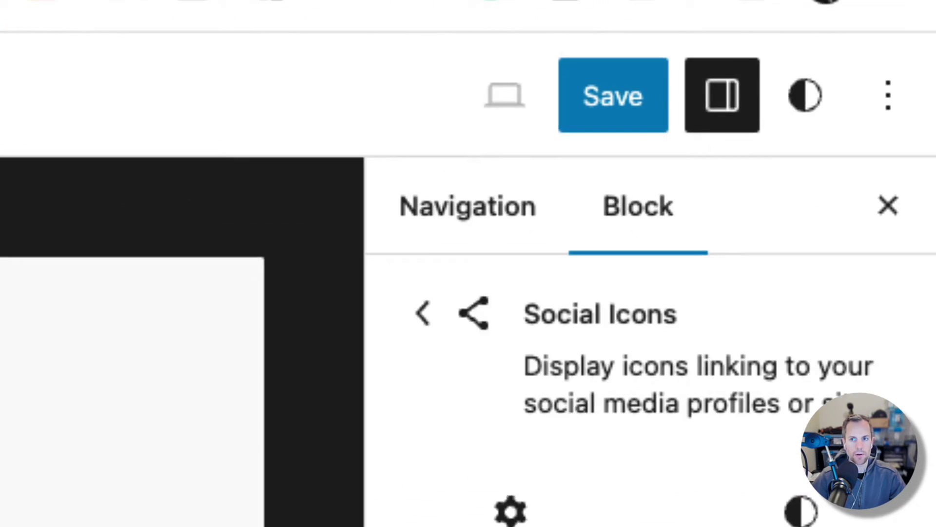
pyautogui.click(654, 124)
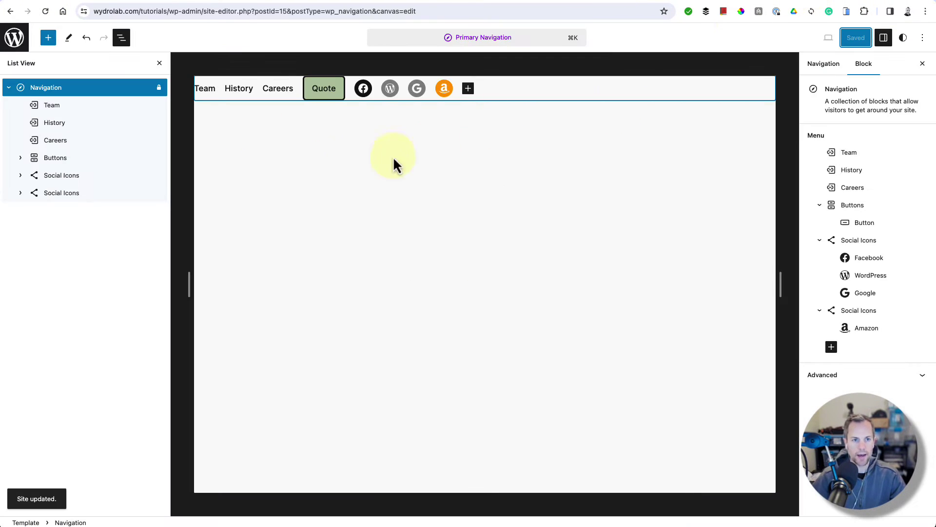
# Step: Link the WordPress icon to wordpress.org and the Google icon to google.com
pyautogui.click(393, 88)
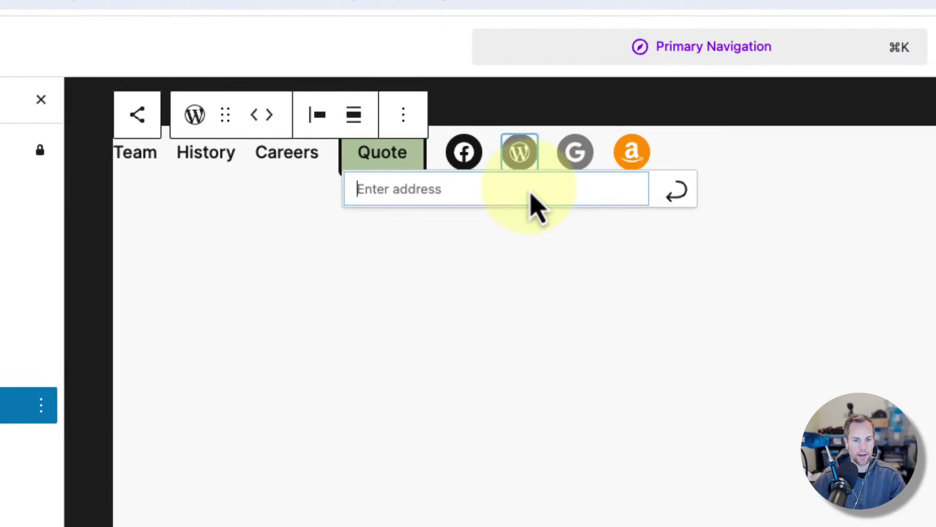
pyautogui.write('wordpress.org')
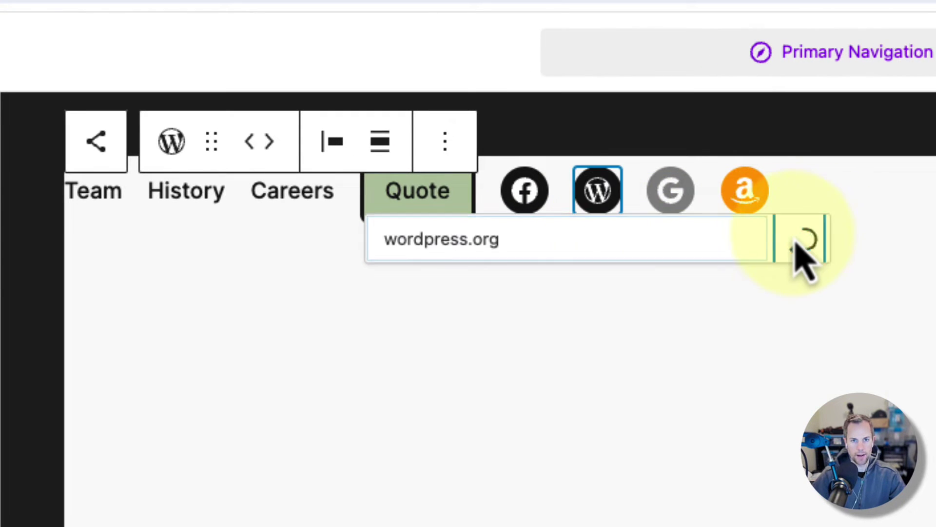
pyautogui.click(672, 192)
pyautogui.click(668, 200)
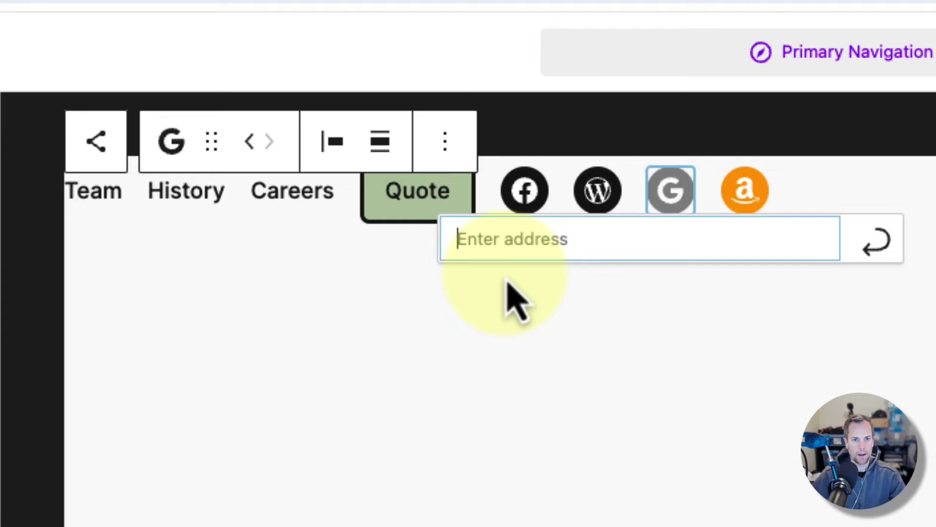
pyautogui.write('google.com')
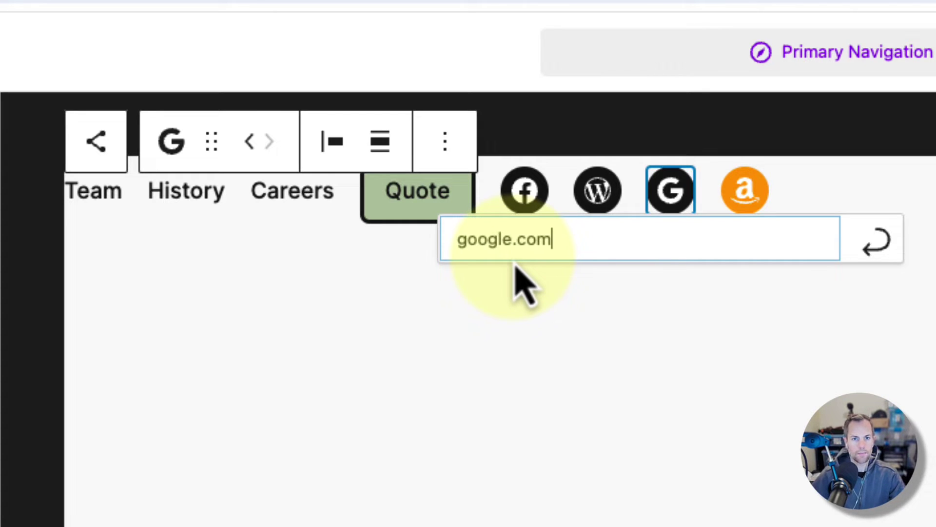
pyautogui.click(869, 258)
pyautogui.click(654, 414)
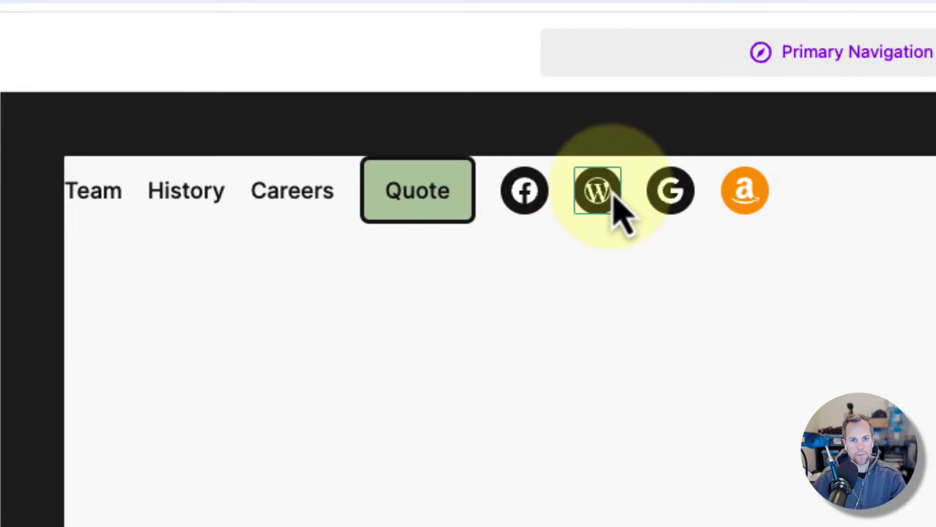
# Step: Check the links on the WordPress, Facebook and Amazon icons
pyautogui.click(614, 212)
pyautogui.click(524, 193)
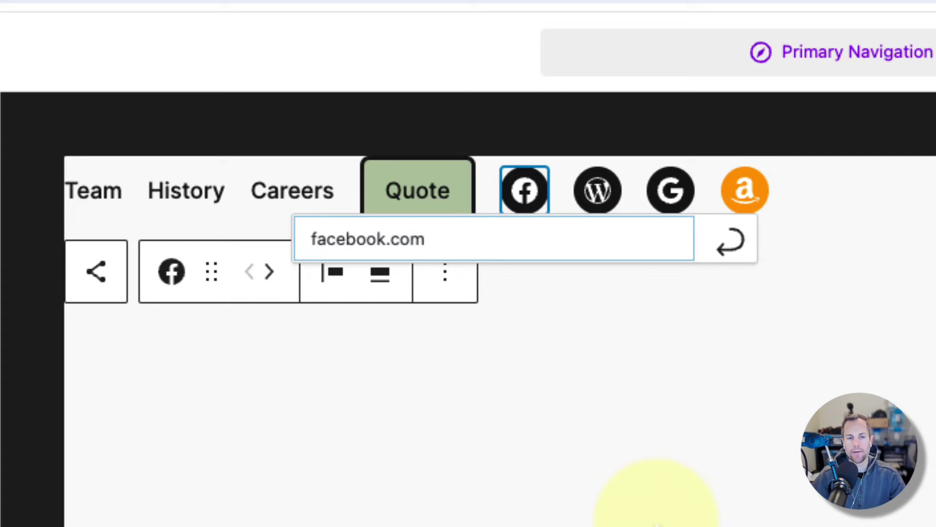
pyautogui.click(655, 492)
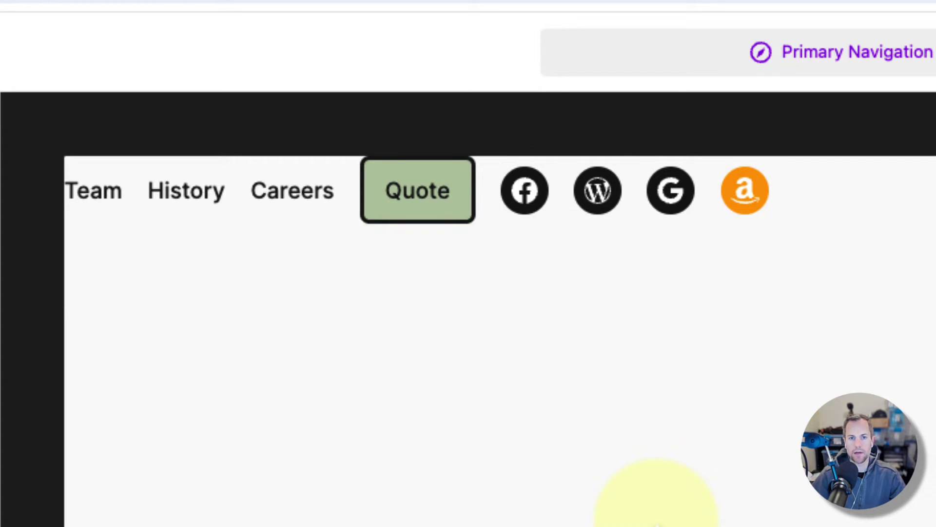
pyautogui.click(749, 202)
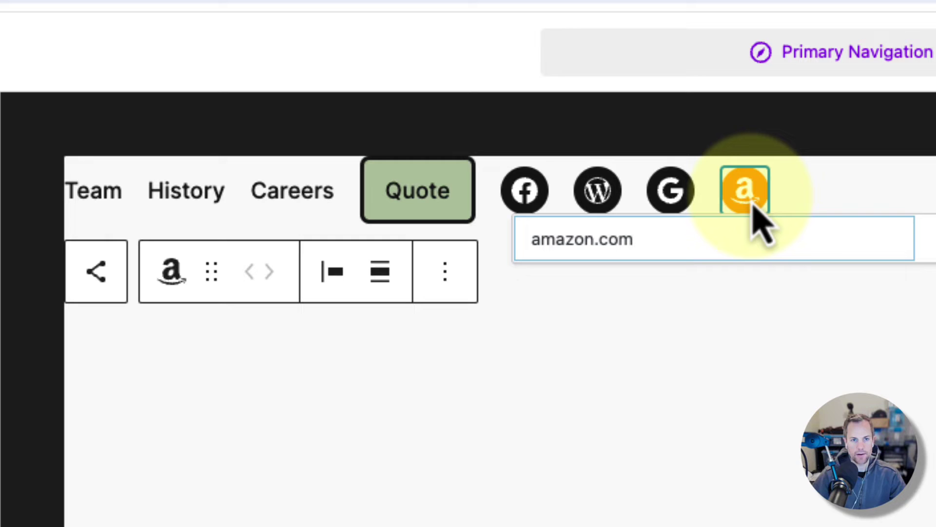
pyautogui.click(450, 289)
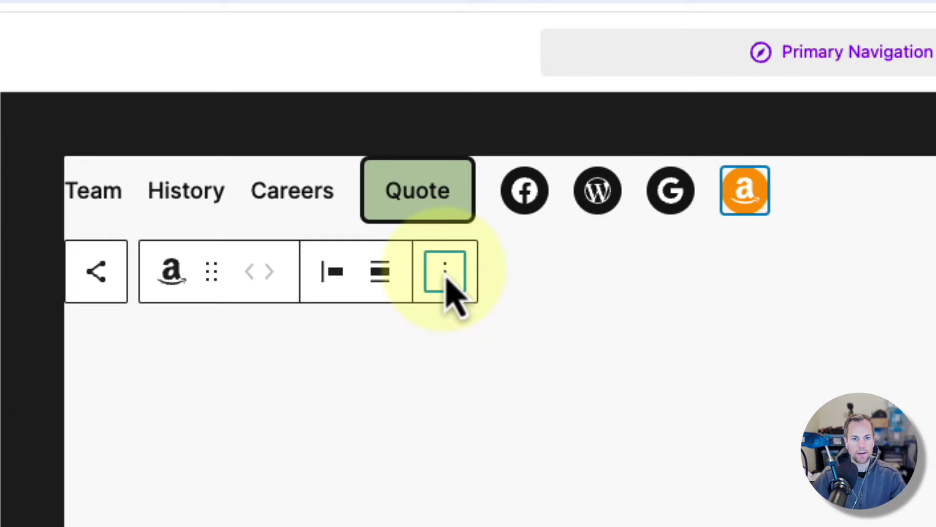
# Step: Delete the second Social Icons group holding Amazon and save the navigation
pyautogui.click(69, 414)
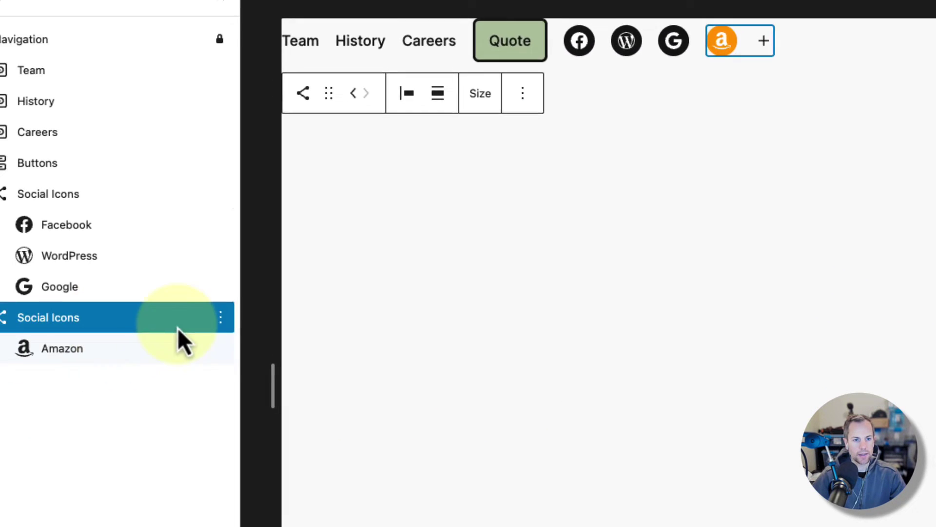
pyautogui.click(328, 65)
pyautogui.click(355, 456)
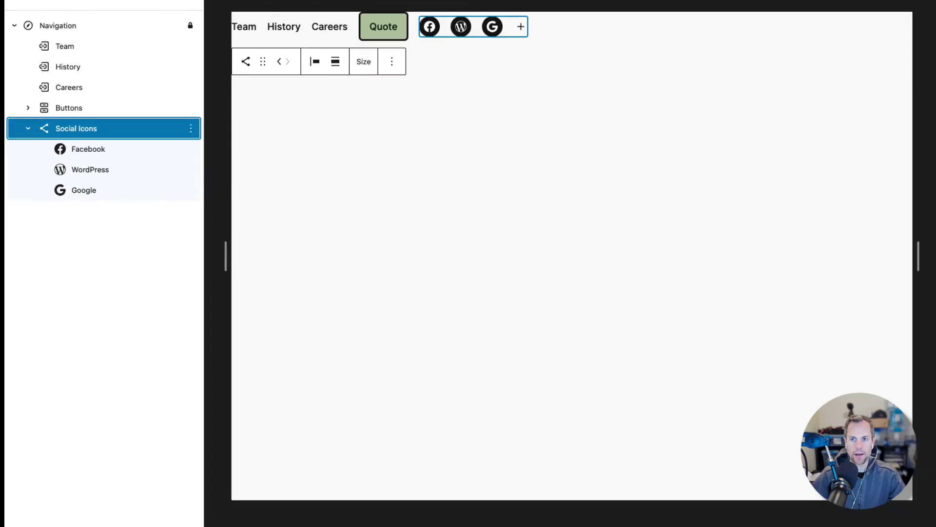
pyautogui.click(792, 63)
pyautogui.click(790, 64)
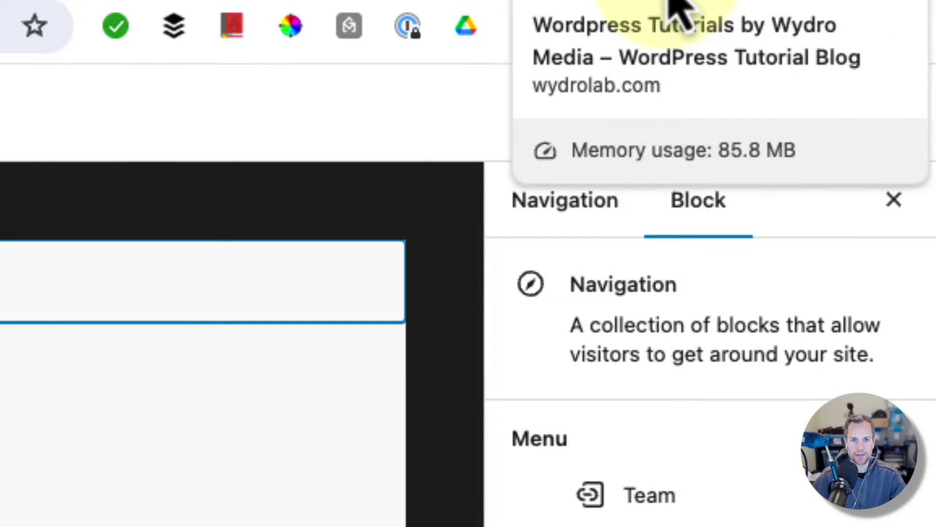
pyautogui.click(677, 4)
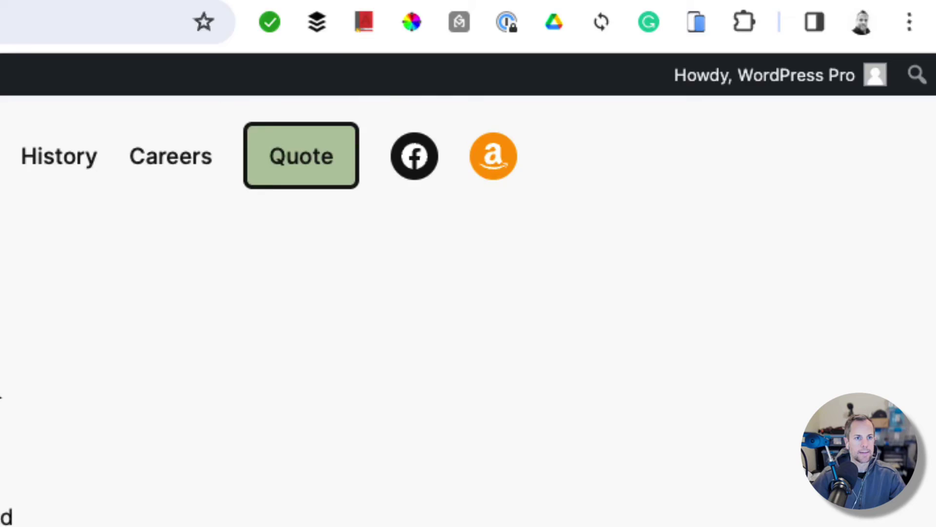
pyautogui.press('super+r')
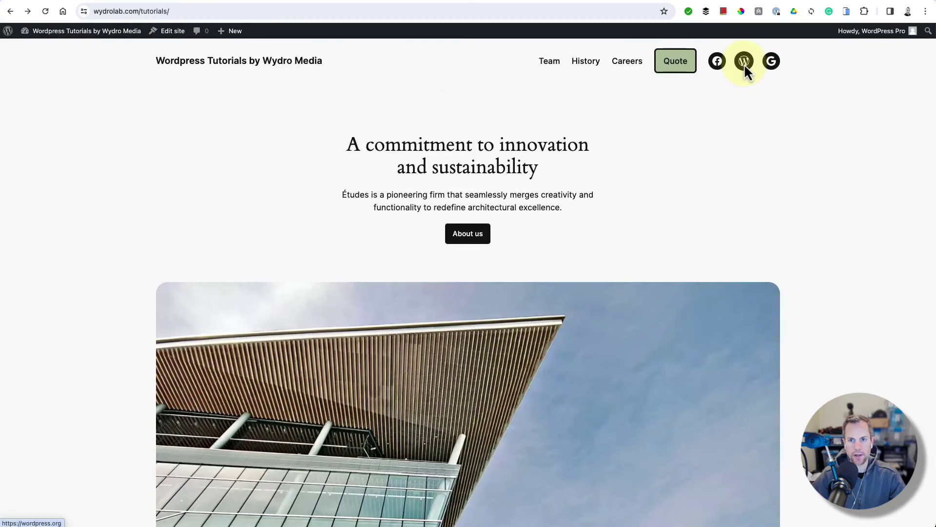
pyautogui.click(678, 128)
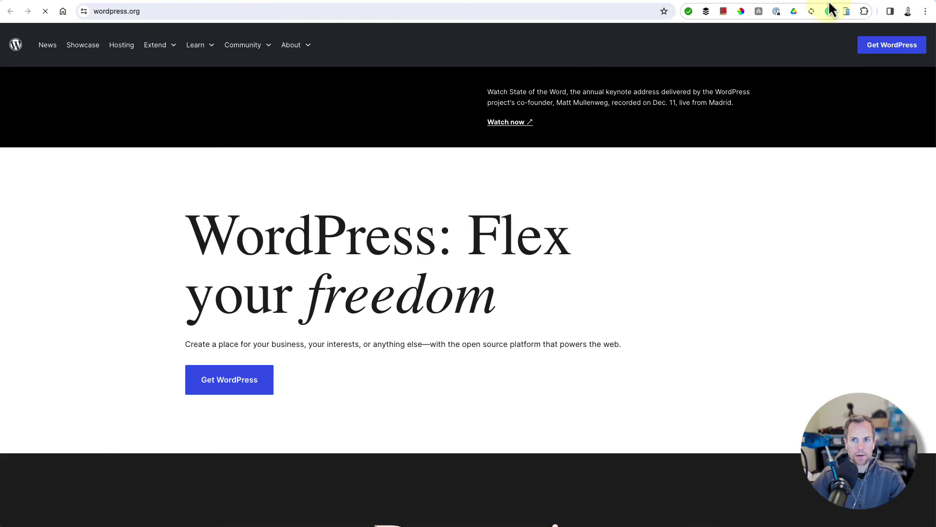
pyautogui.press('super+bracketleft')
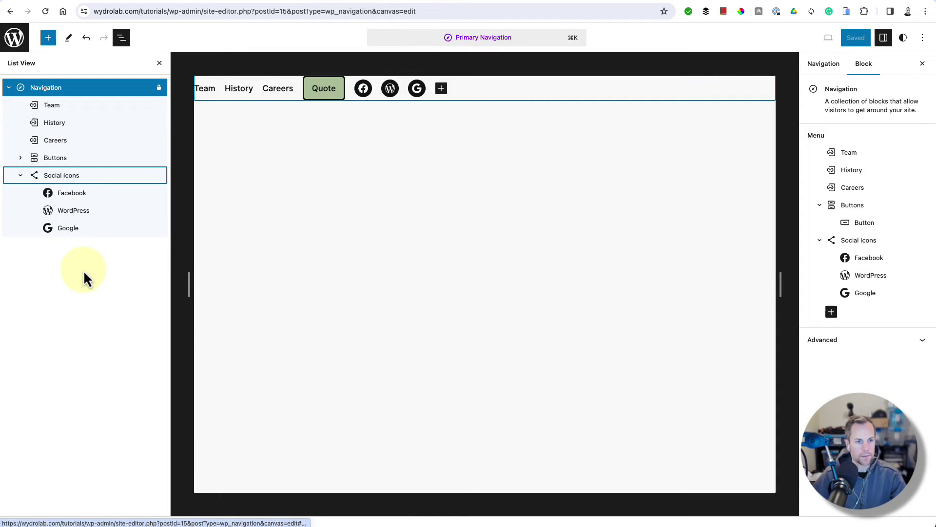
# Step: Collapse the Social Icons group, insert a Search block after the icons, and save
pyautogui.click(20, 174)
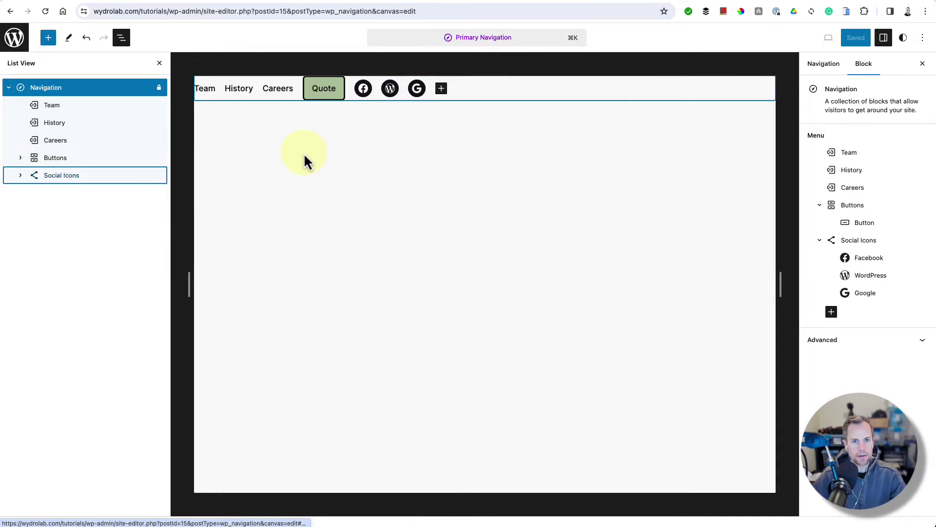
pyautogui.click(442, 89)
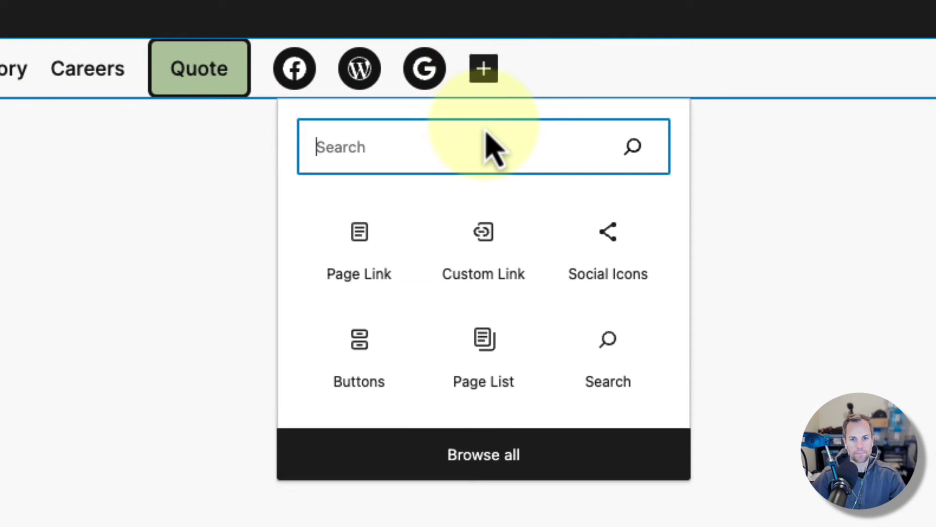
pyautogui.click(604, 353)
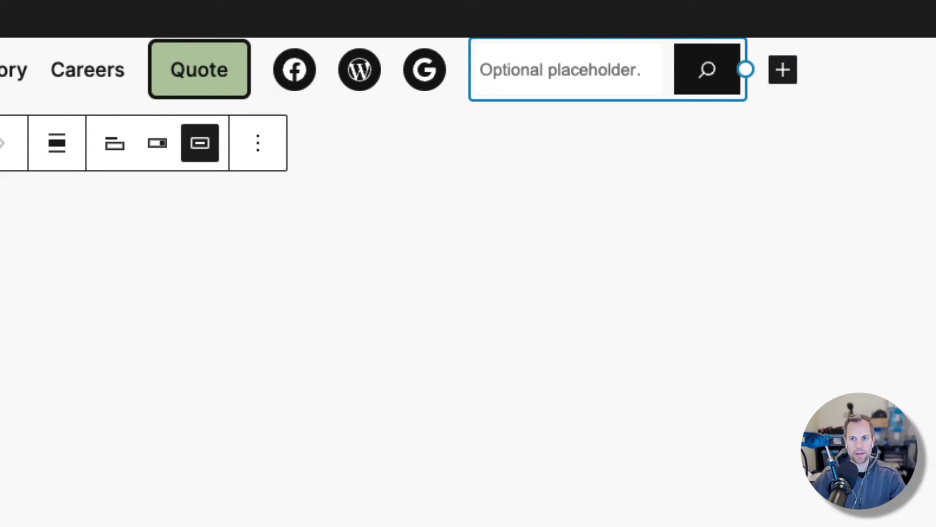
pyautogui.click(853, 38)
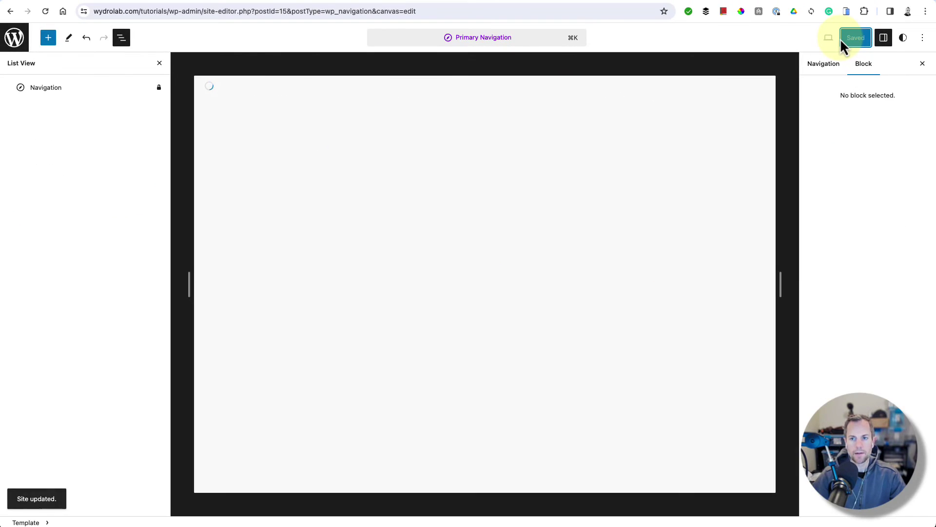
pyautogui.click(846, 10)
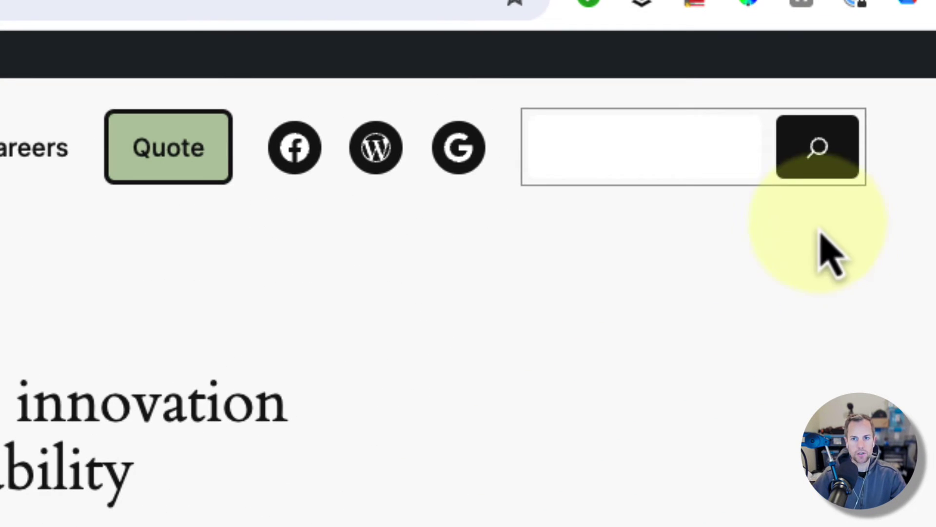
pyautogui.click(859, 78)
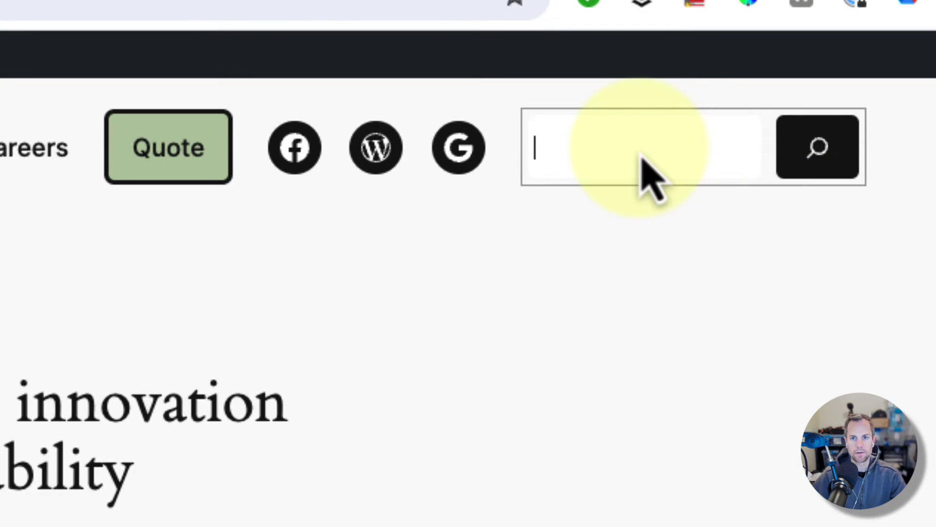
pyautogui.write('test')
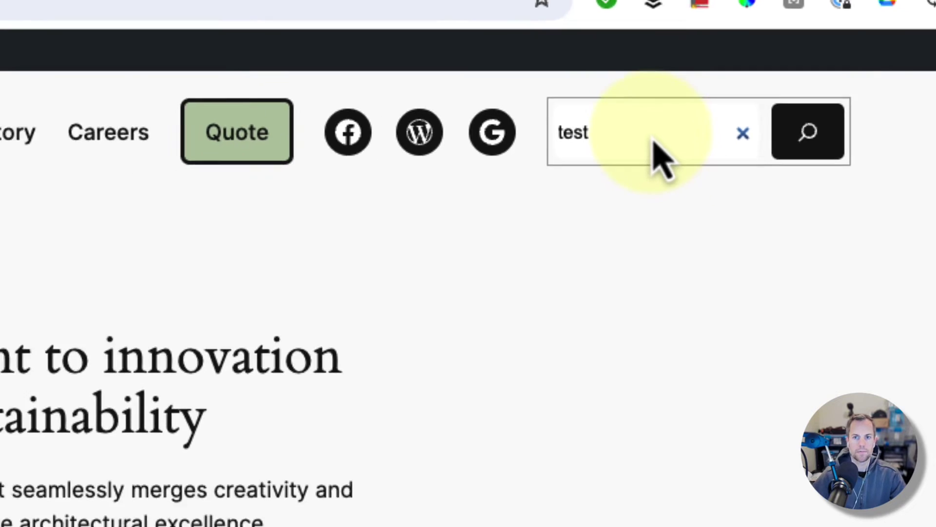
pyautogui.press('Return')
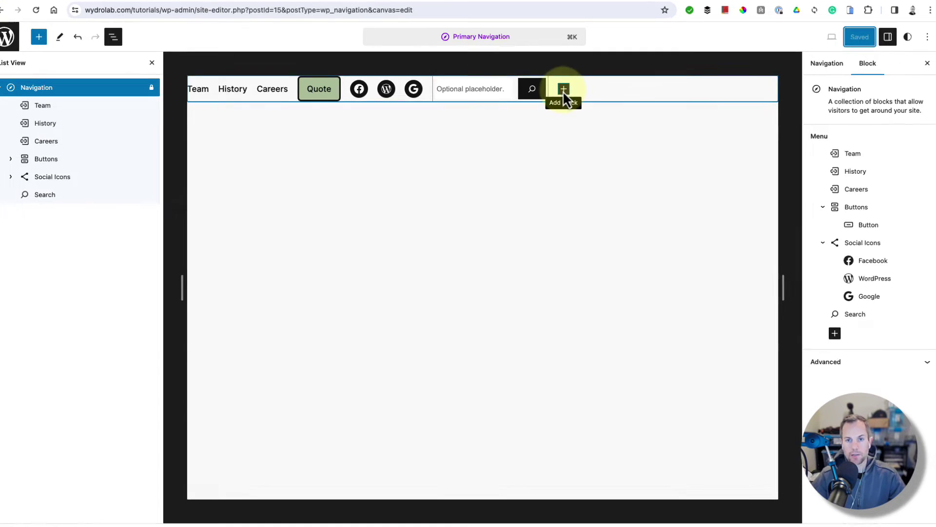
# Step: Add a Submenu item for My New Page to the navigation from the full block library
pyautogui.click(469, 103)
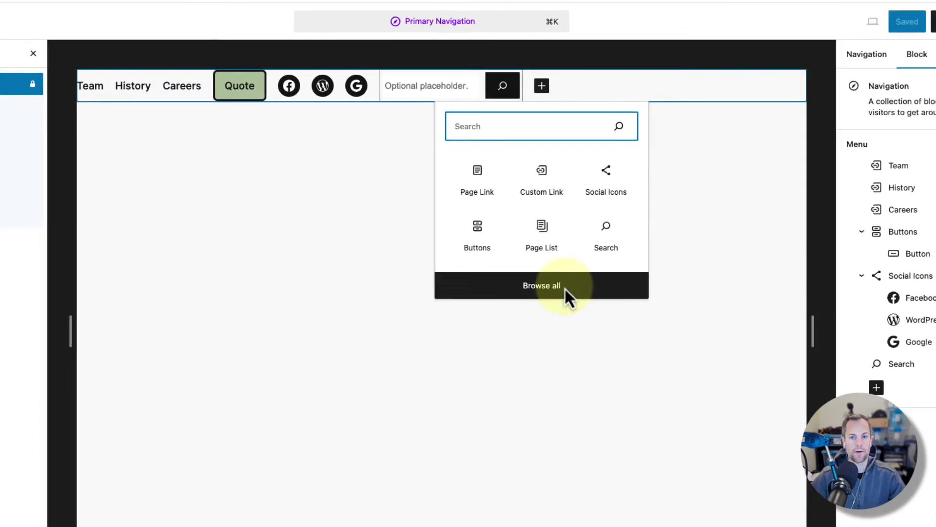
pyautogui.click(482, 463)
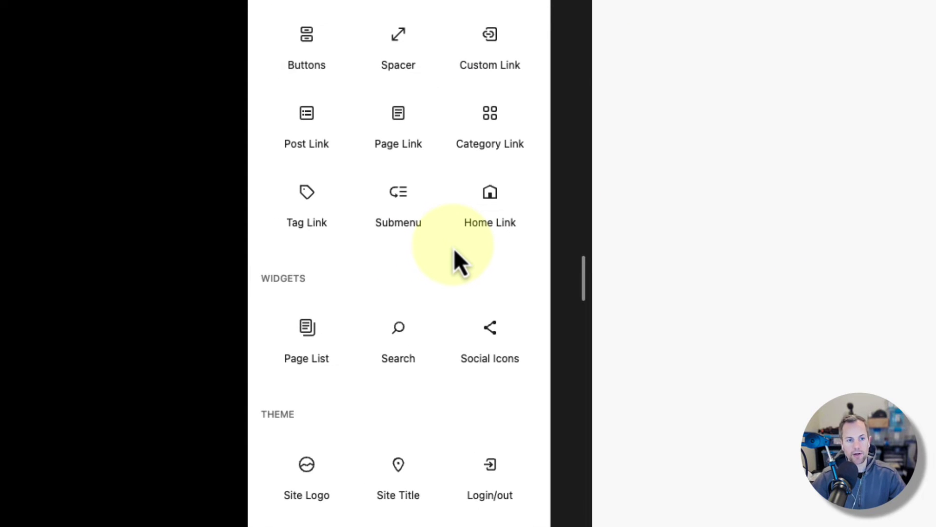
pyautogui.moveTo(414, 208)
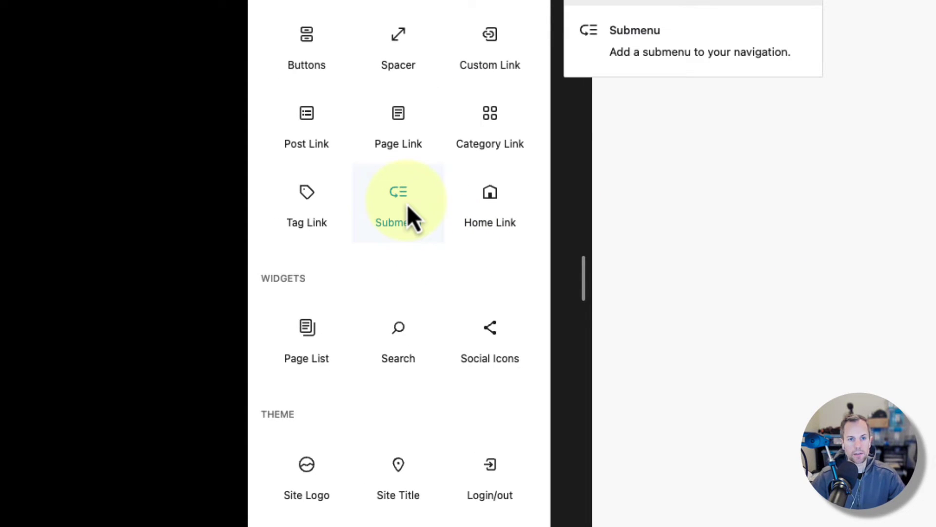
pyautogui.click(409, 208)
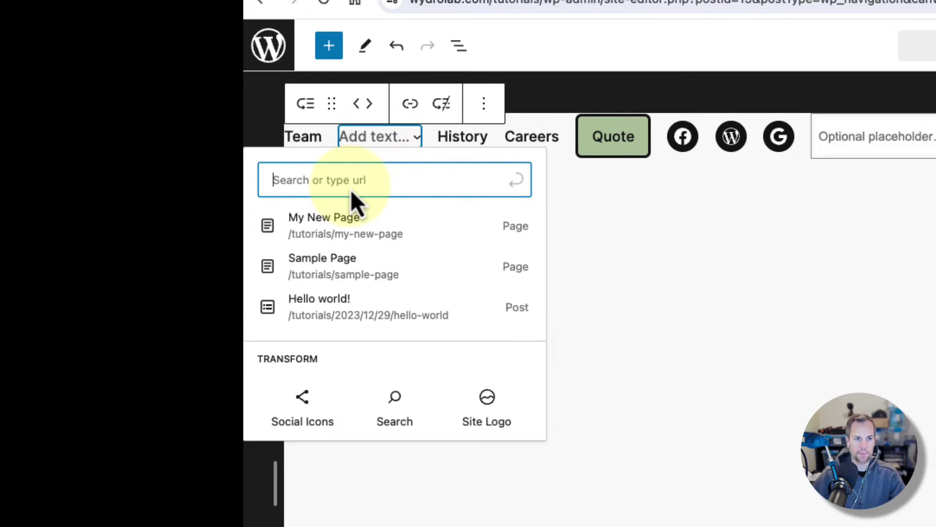
pyautogui.click(360, 225)
# Step: Put Sample Page and Hello world! links under My New Page and save the navigation
pyautogui.click(500, 159)
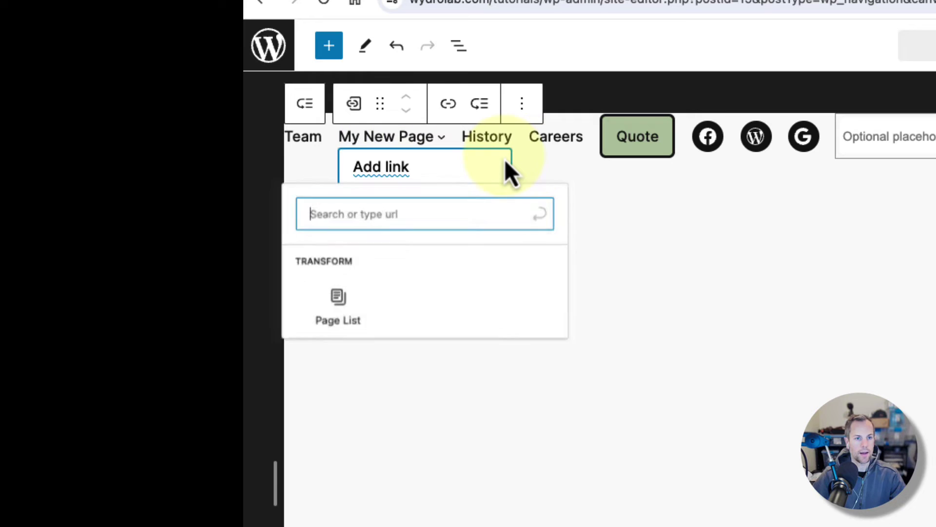
pyautogui.click(390, 298)
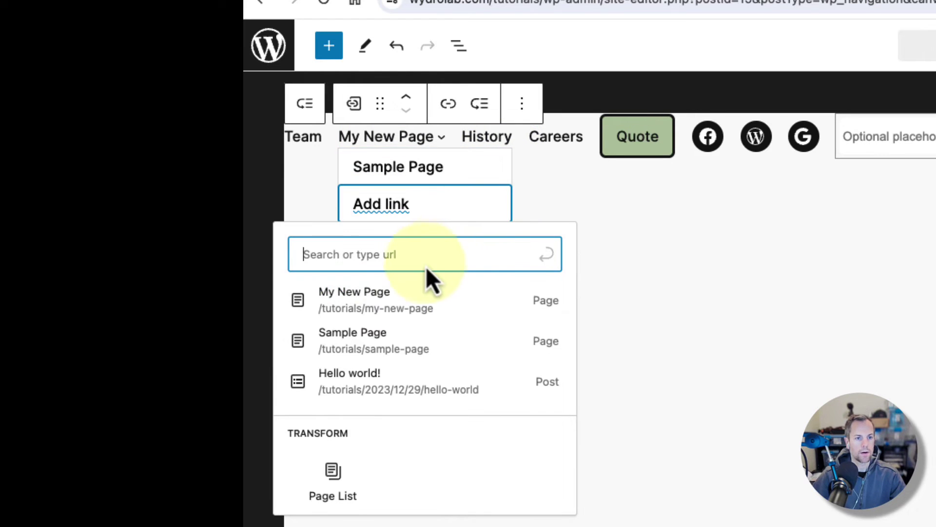
pyautogui.click(506, 211)
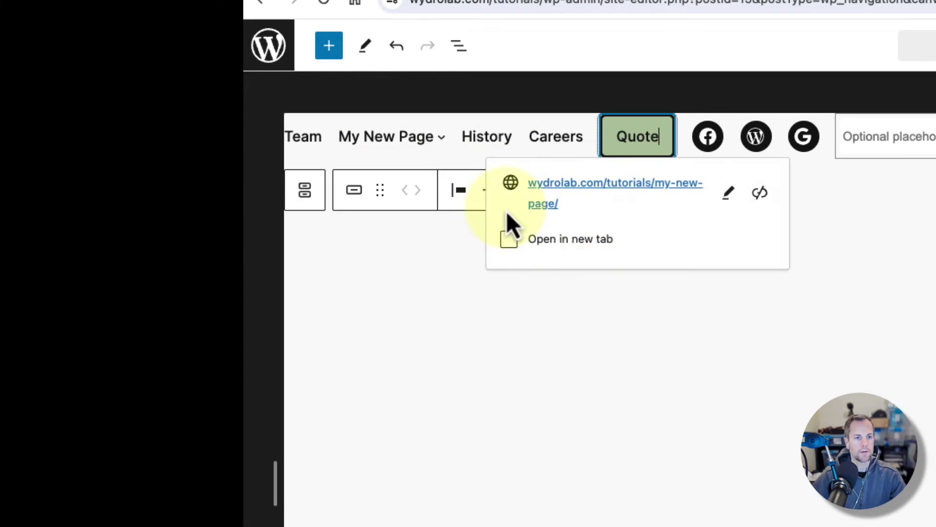
pyautogui.click(424, 148)
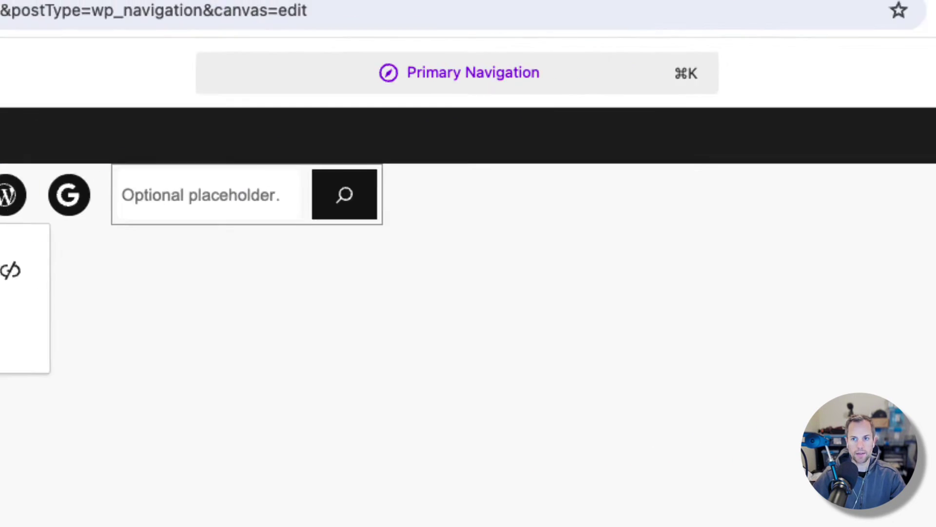
pyautogui.click(663, 126)
pyautogui.click(663, 126)
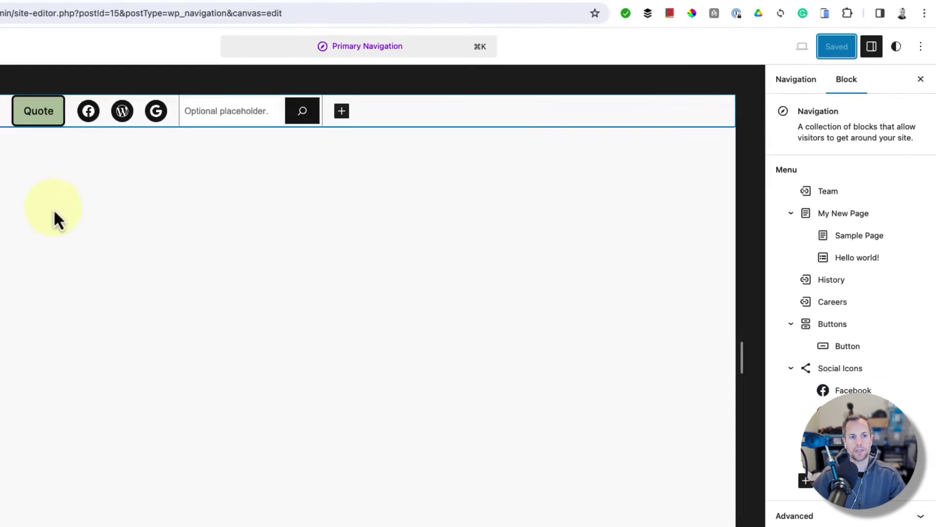
pyautogui.moveTo(91, 96)
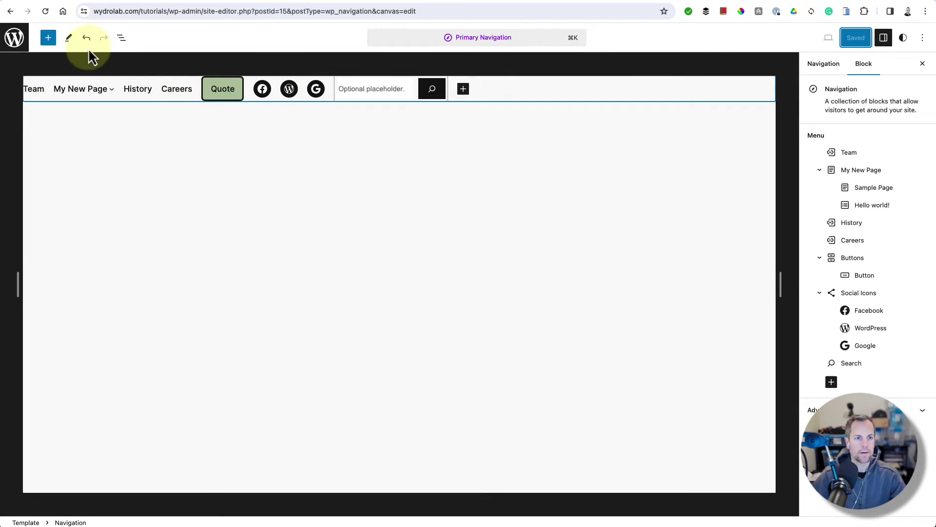
# Step: In List View, move the My New Page submenu parent so it sits right after the Quote button
pyautogui.click(122, 39)
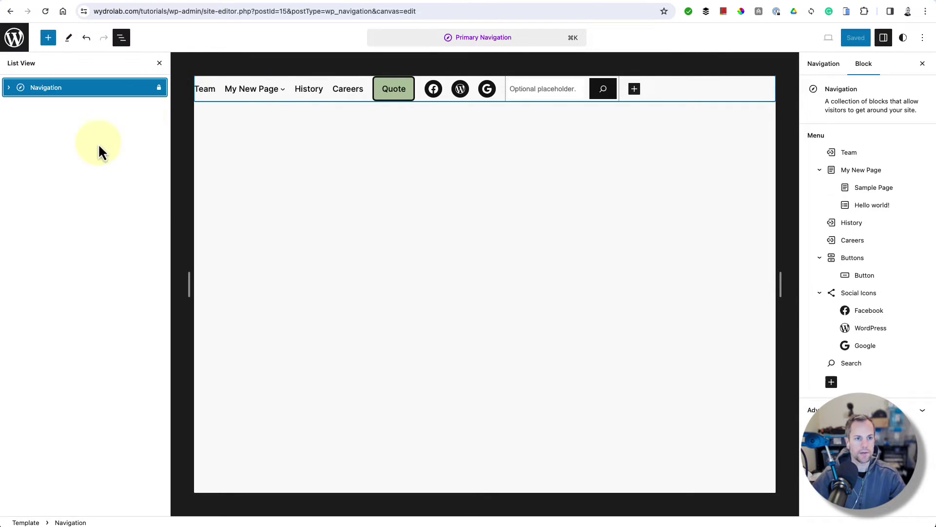
pyautogui.moveTo(59, 122); pyautogui.dragTo(68, 192)
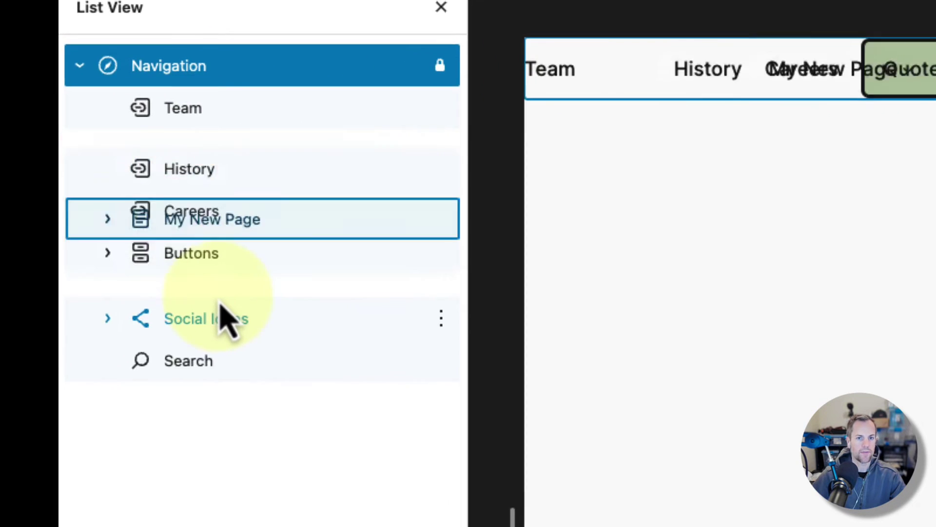
pyautogui.moveTo(221, 305); pyautogui.dragTo(288, 320)
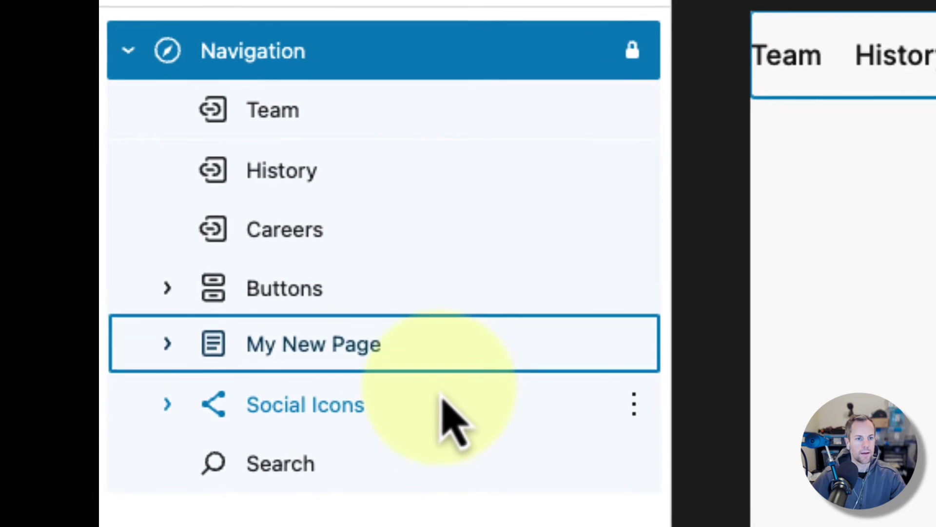
# Step: Rename the submenu parent's label to 'All Pages' and reselect the All Pages item
pyautogui.click(649, 350)
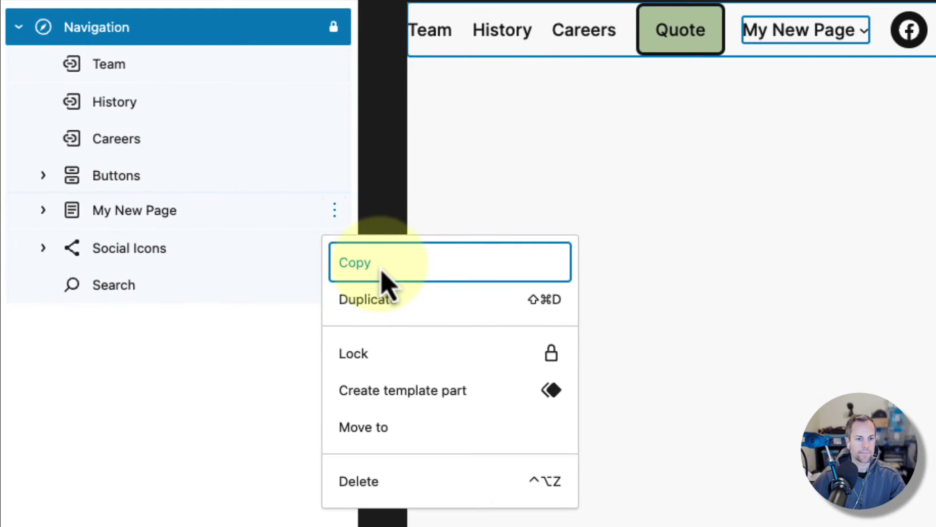
pyautogui.click(45, 211)
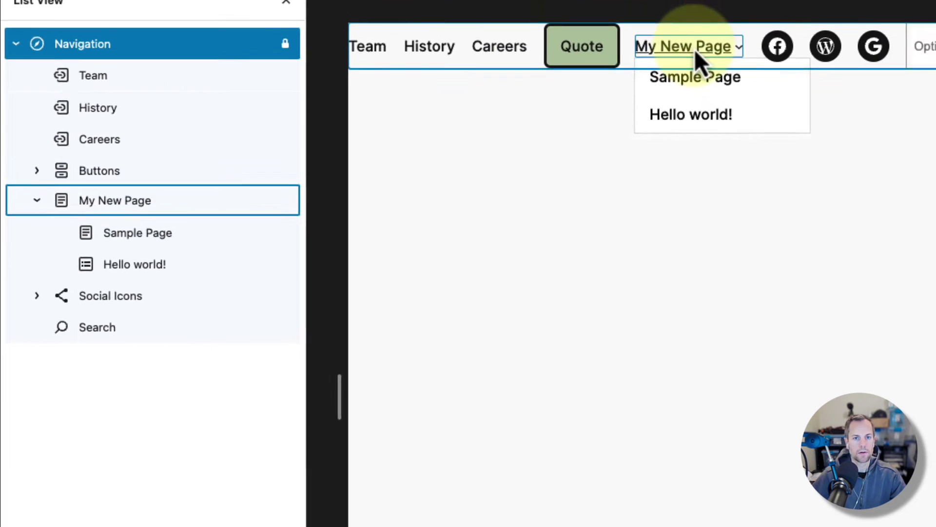
pyautogui.click(807, 35)
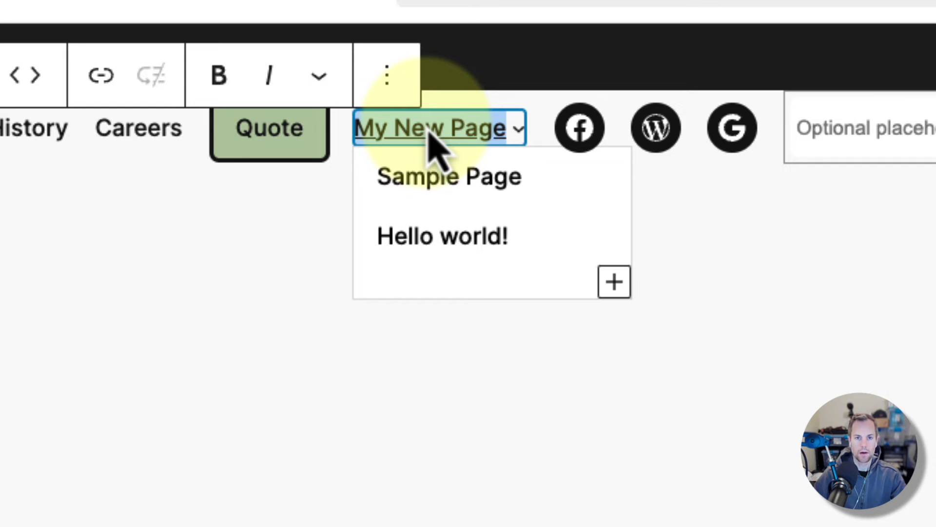
pyautogui.write('All Pages')
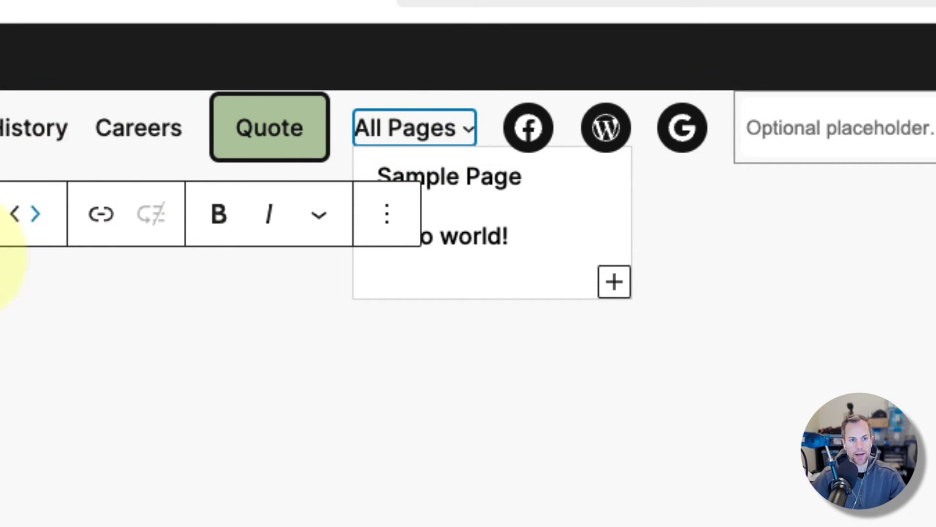
pyautogui.click(0, 373)
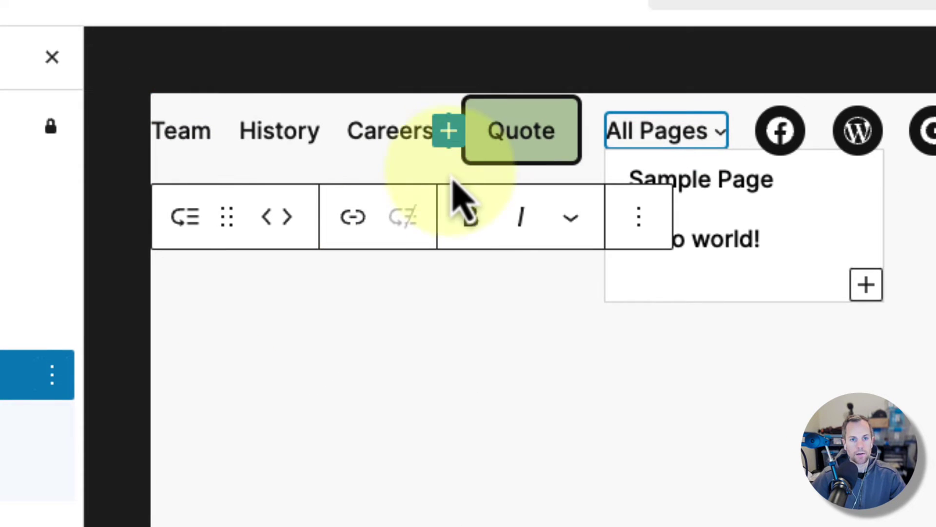
pyautogui.click(402, 137)
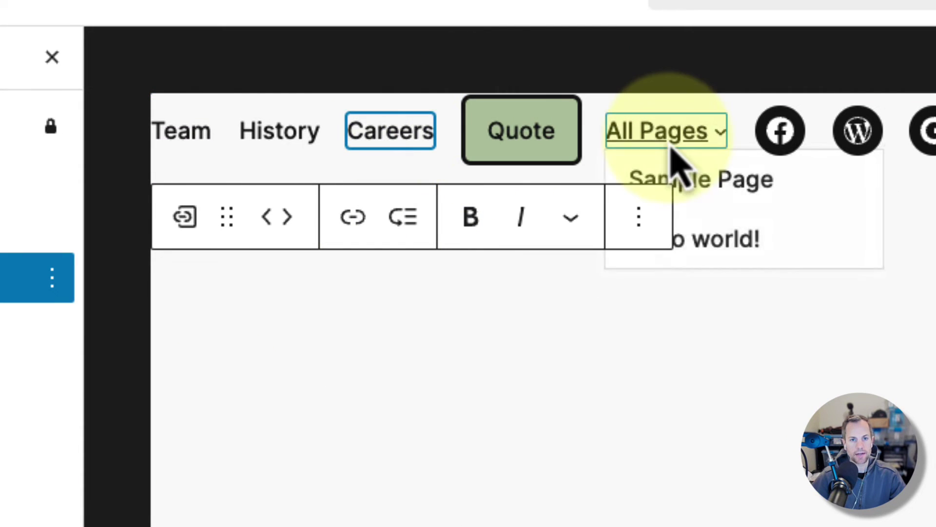
pyautogui.click(682, 149)
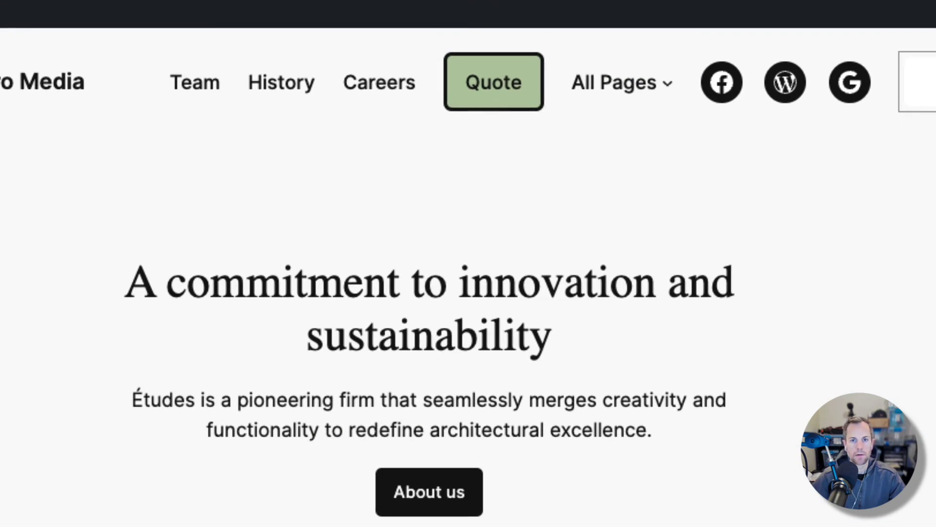
# Step: Give the Sample Page and Hello world! submenu links the With arrow style
pyautogui.moveTo(516, 111)
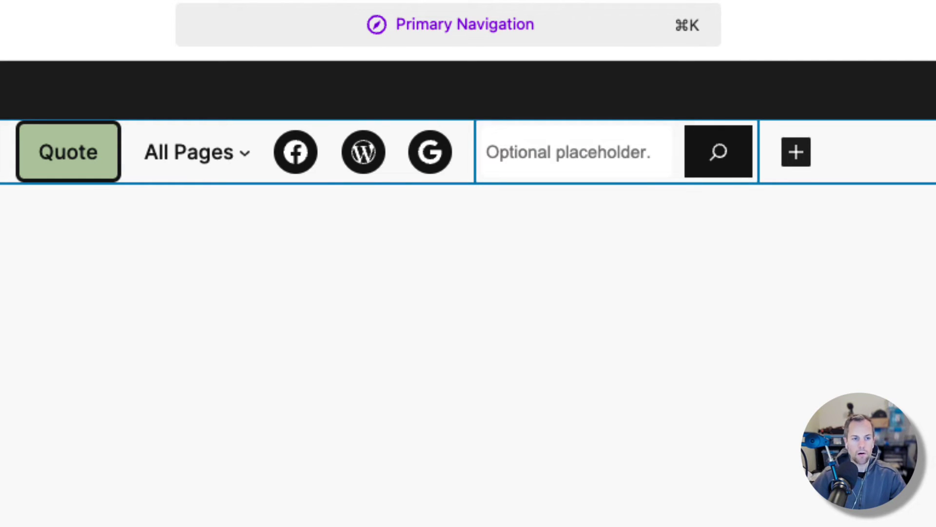
pyautogui.click(197, 152)
pyautogui.click(229, 195)
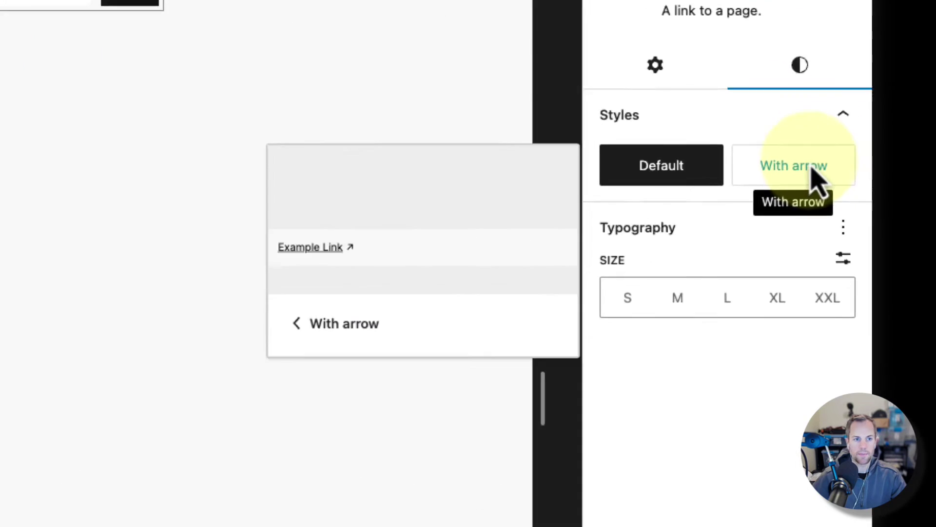
pyautogui.click(910, 176)
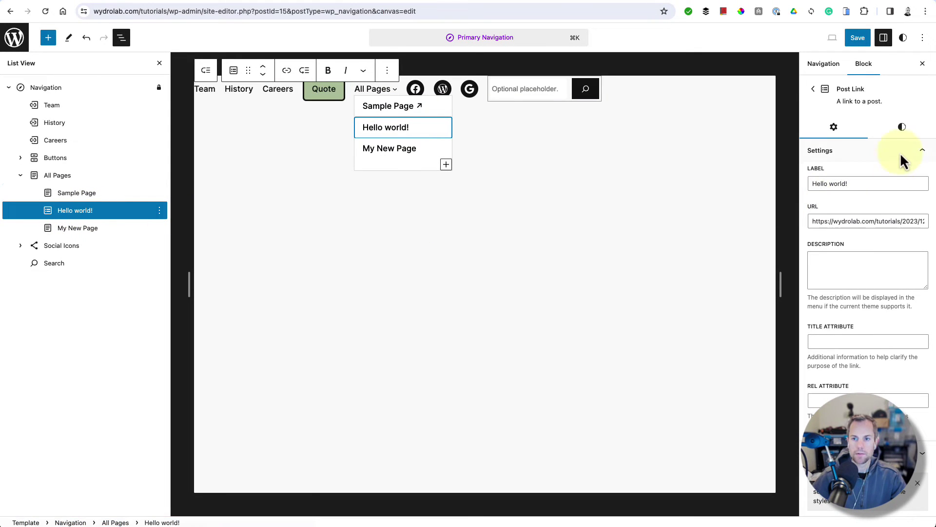
pyautogui.click(903, 128)
pyautogui.click(898, 175)
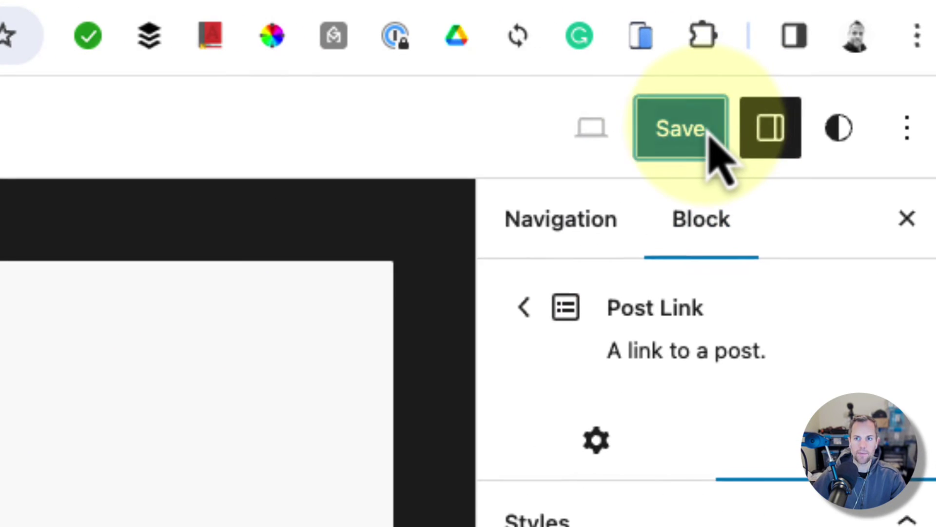
# Step: Save the navigation and check the All Pages submenu on the live site
pyautogui.click(854, 38)
pyautogui.click(665, 129)
pyautogui.click(661, 2)
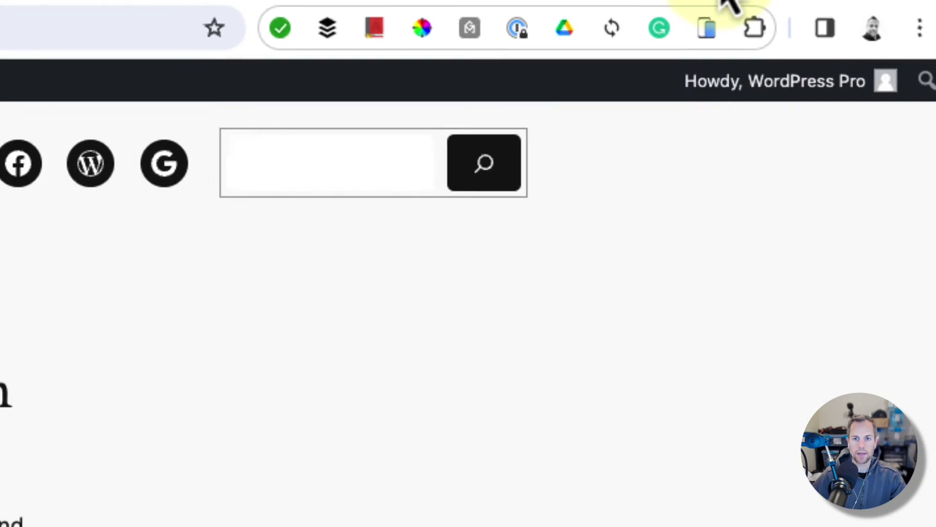
pyautogui.click(2, 11)
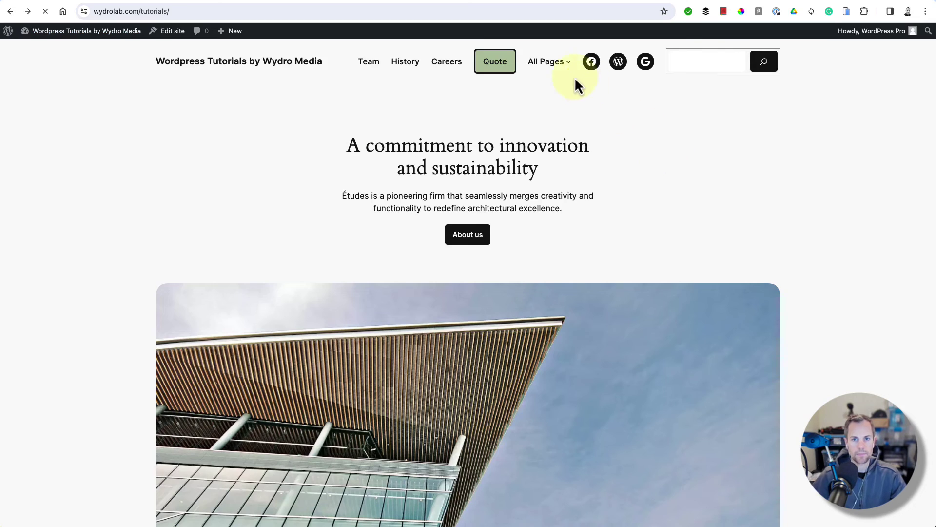
pyautogui.moveTo(550, 74)
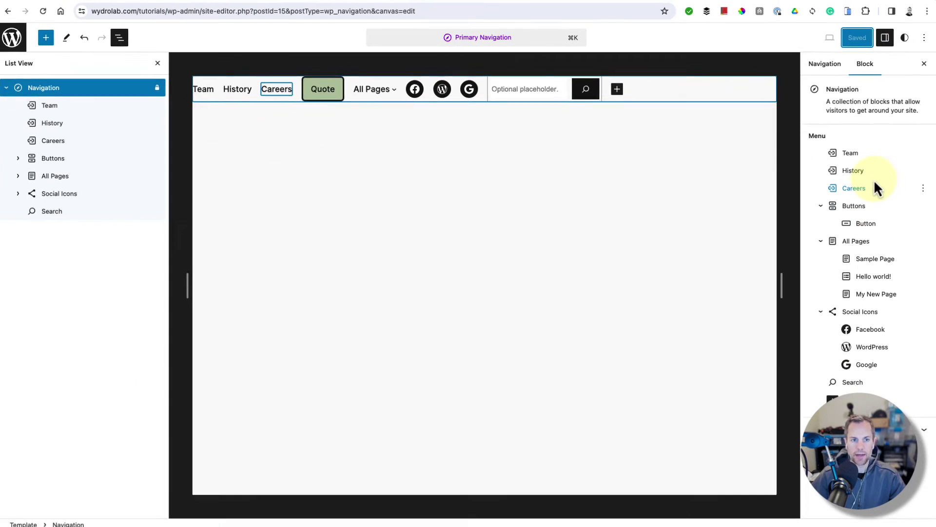
# Step: For the Sample Page link, enable all extra typography controls, from font family to letter case
pyautogui.click(18, 175)
pyautogui.click(57, 196)
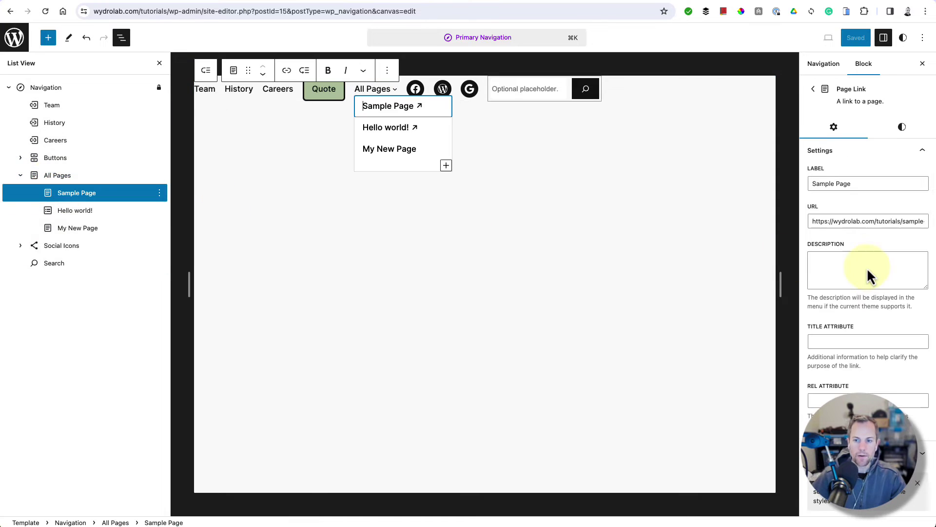
pyautogui.click(900, 127)
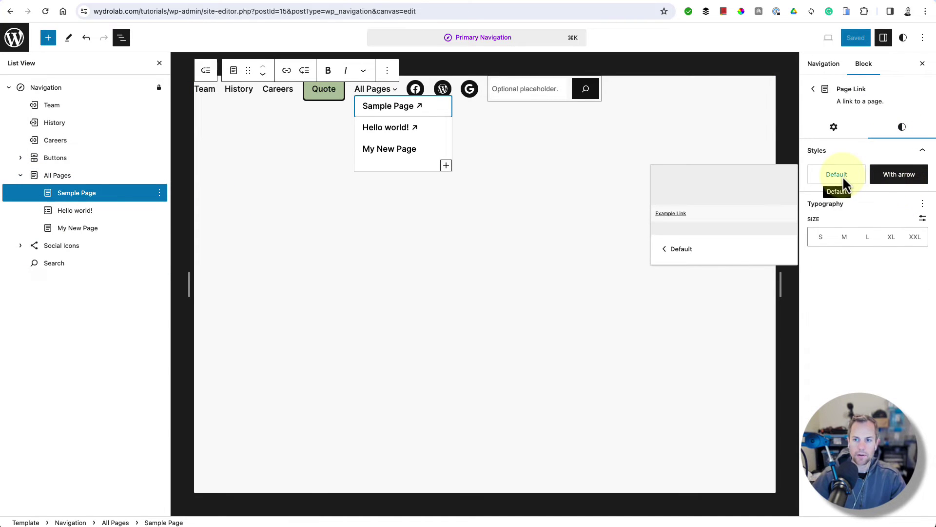
pyautogui.click(922, 205)
pyautogui.click(902, 282)
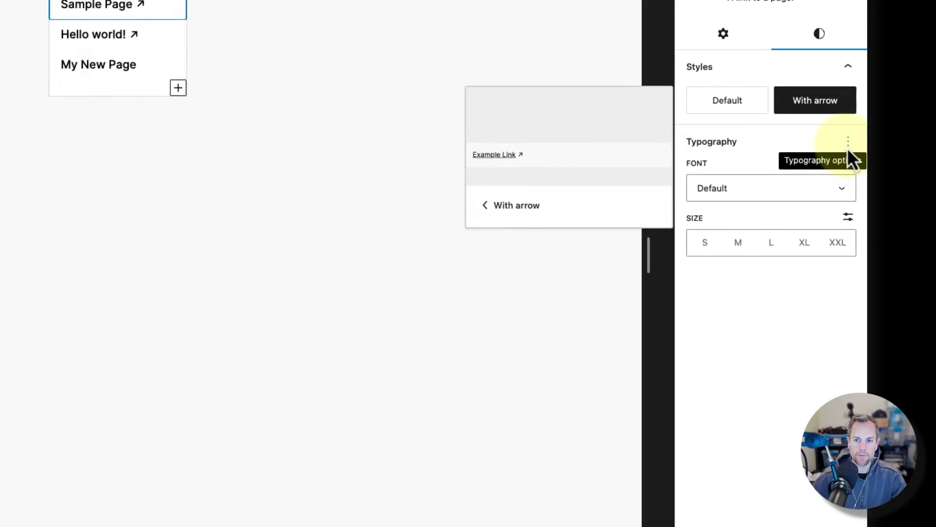
pyautogui.click(923, 205)
pyautogui.click(447, 223)
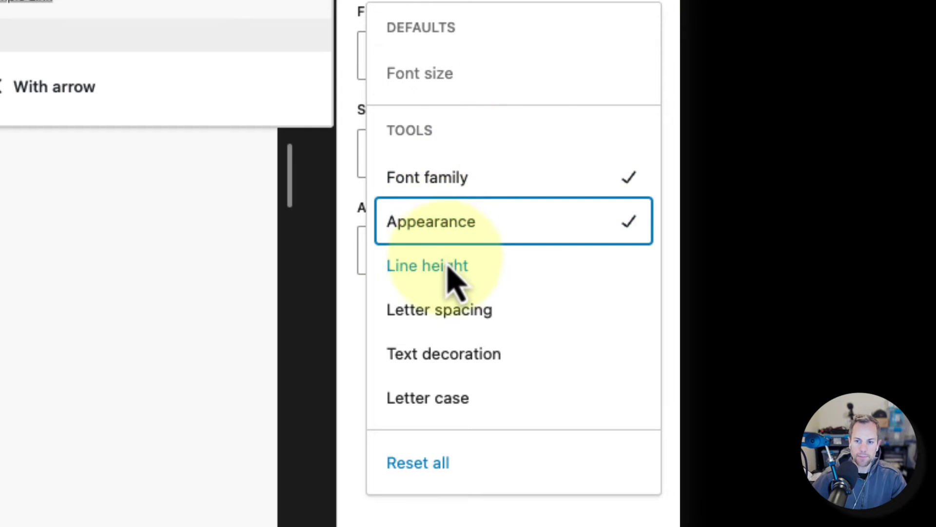
pyautogui.click(449, 266)
pyautogui.click(449, 311)
pyautogui.click(440, 354)
pyautogui.click(443, 398)
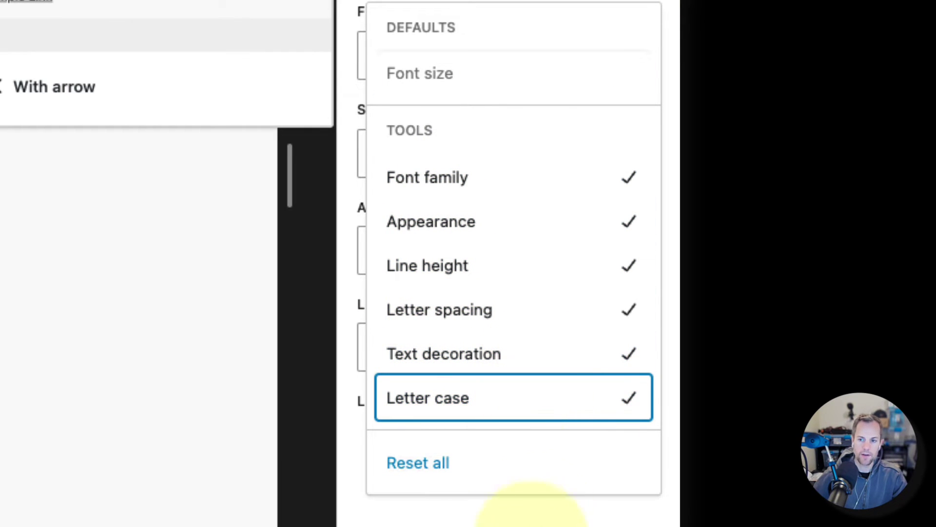
pyautogui.press('Escape')
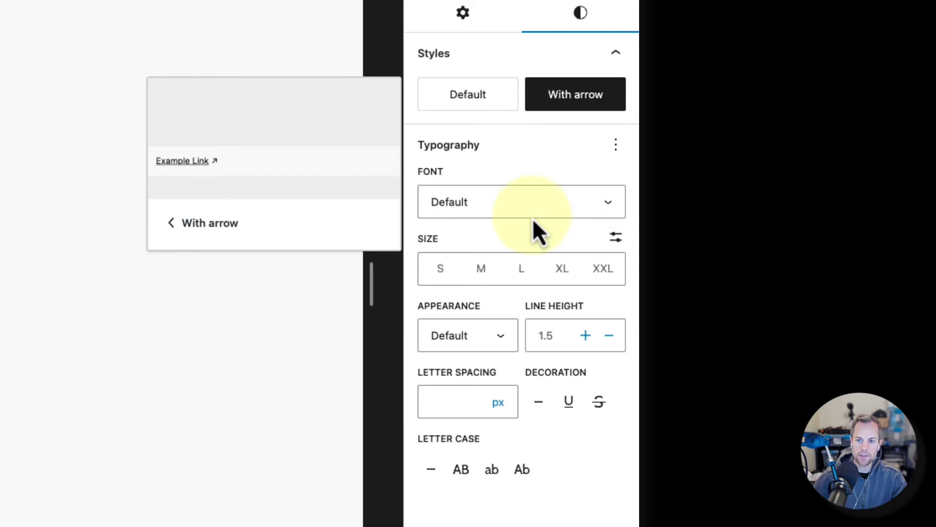
# Step: Set the Sample Page link's font to System Serif, then return to its Styles tab
pyautogui.click(516, 203)
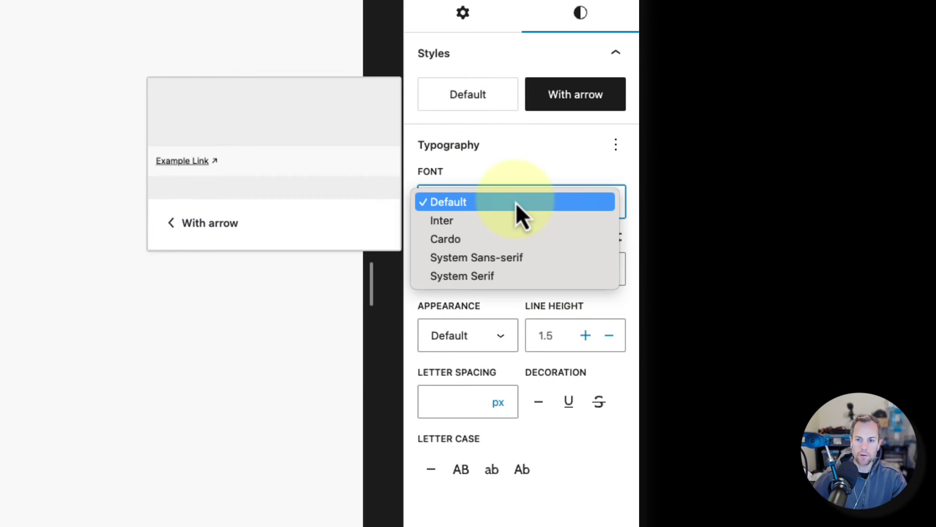
pyautogui.click(521, 257)
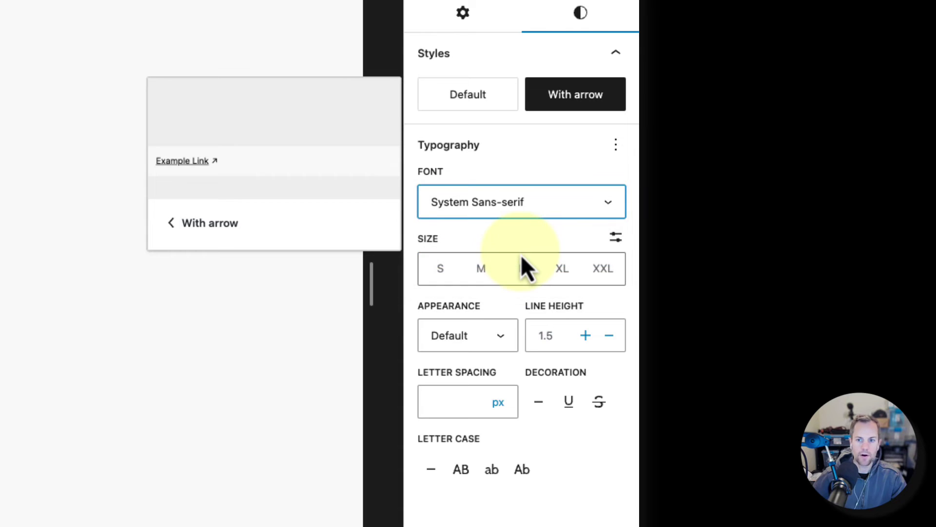
pyautogui.click(527, 203)
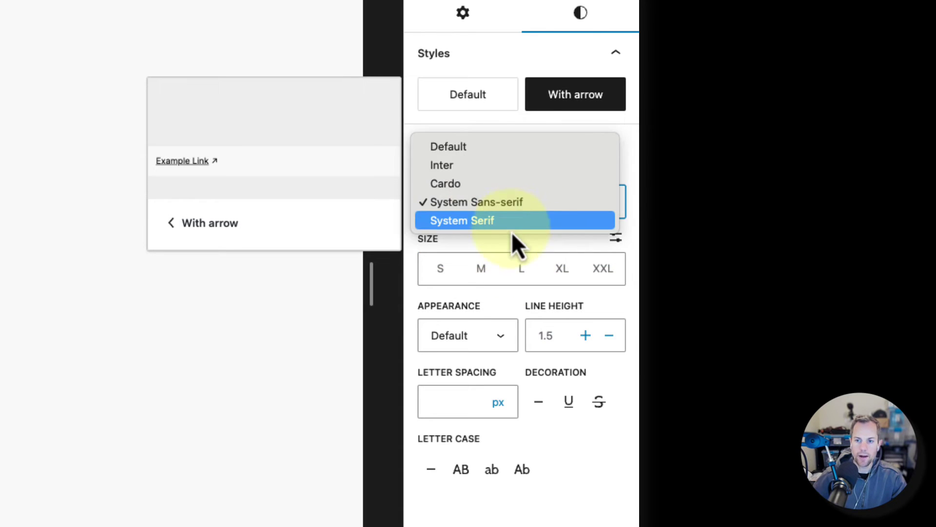
pyautogui.click(512, 228)
pyautogui.click(462, 13)
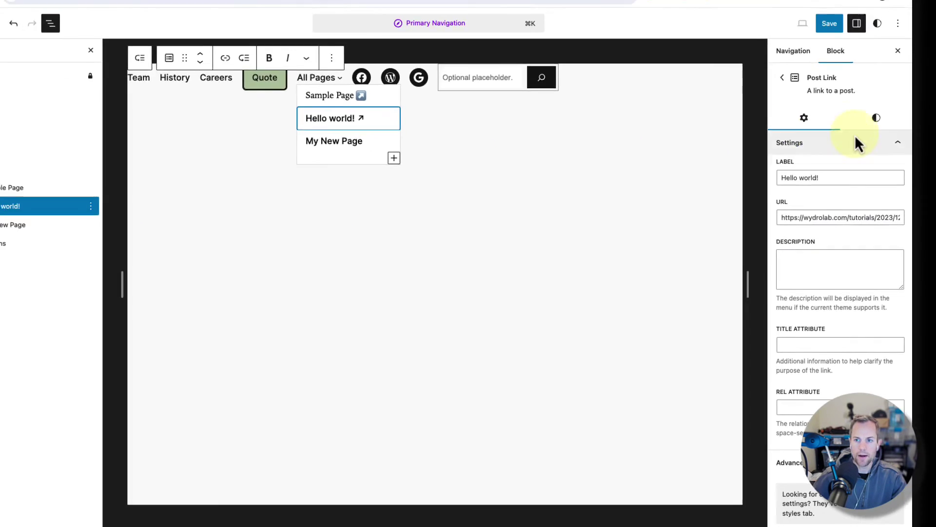
pyautogui.click(876, 118)
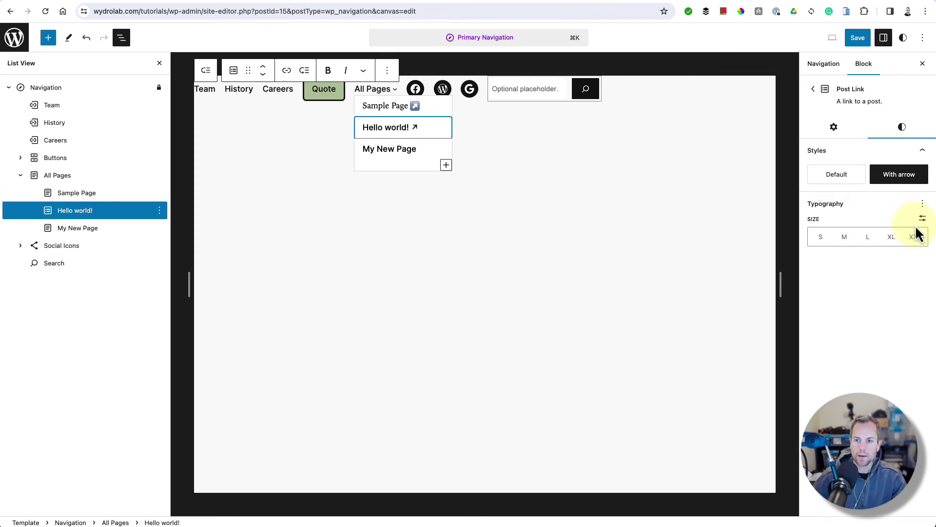
# Step: Enable the Hello world! link's typography controls and make it uppercase and extra-large
pyautogui.click(923, 209)
pyautogui.click(847, 280)
pyautogui.click(844, 307)
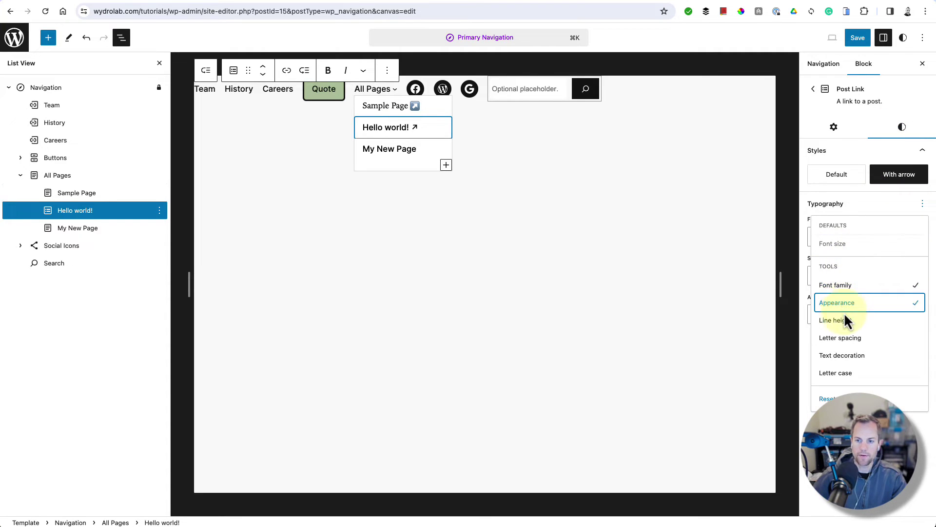
pyautogui.click(897, 404)
pyautogui.click(843, 351)
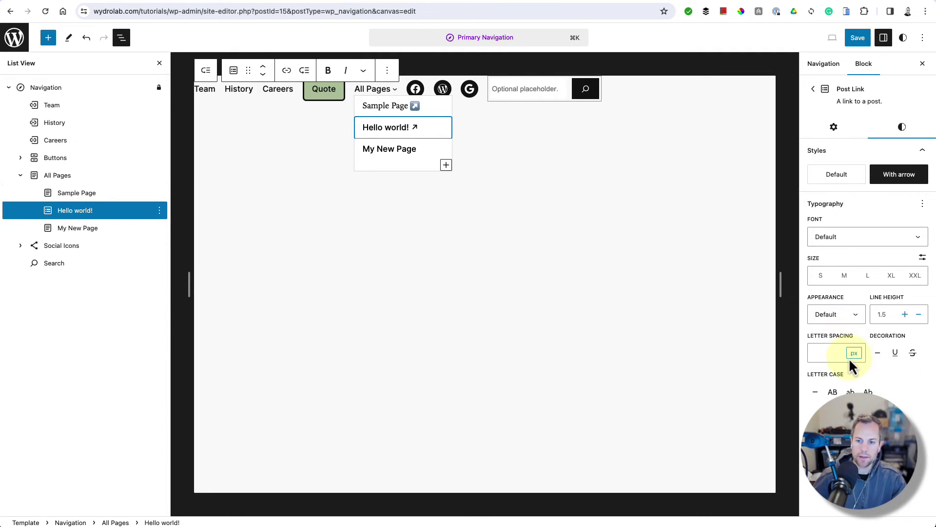
pyautogui.click(832, 392)
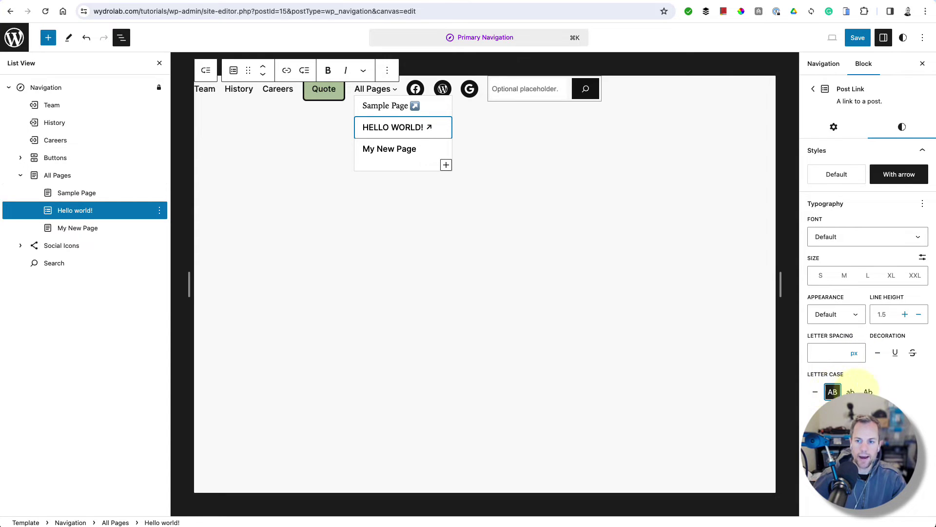
pyautogui.click(892, 275)
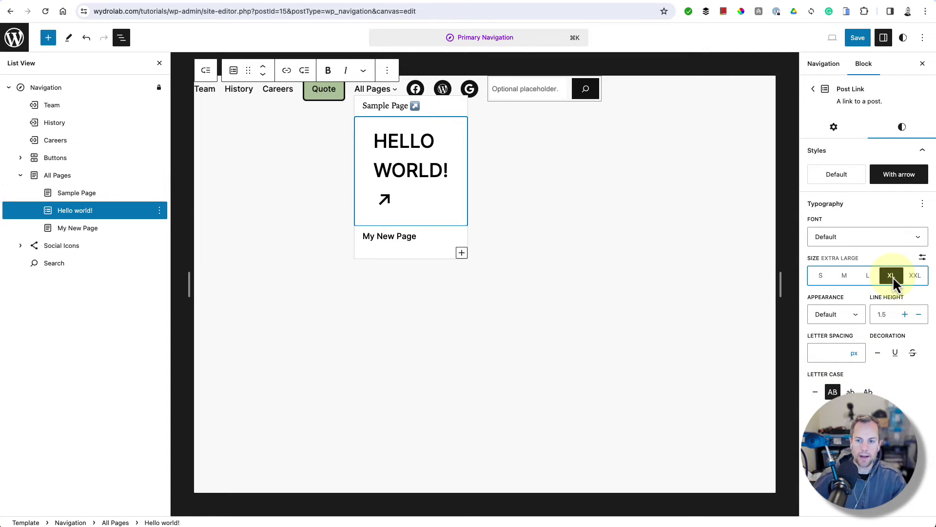
# Step: Set the Hello world! link to a light font weight in the Cardo font
pyautogui.click(853, 314)
pyautogui.click(829, 405)
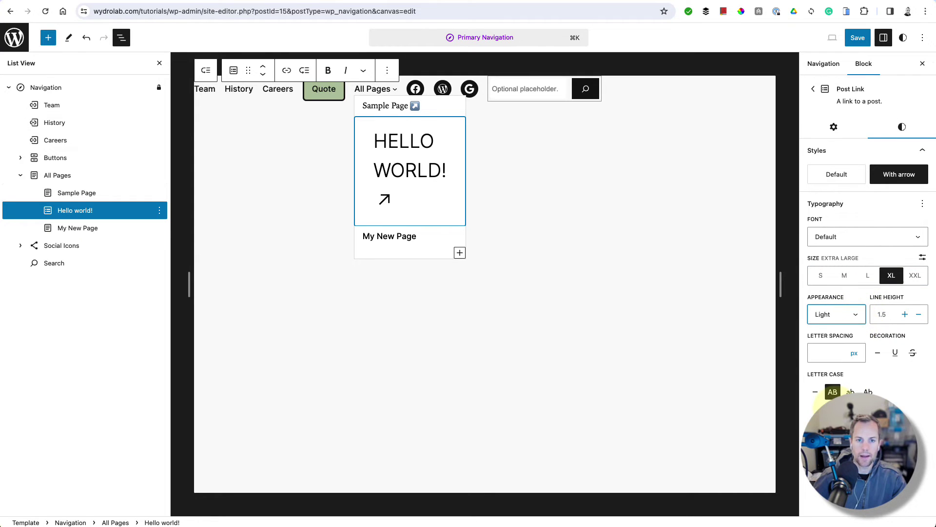
pyautogui.click(861, 236)
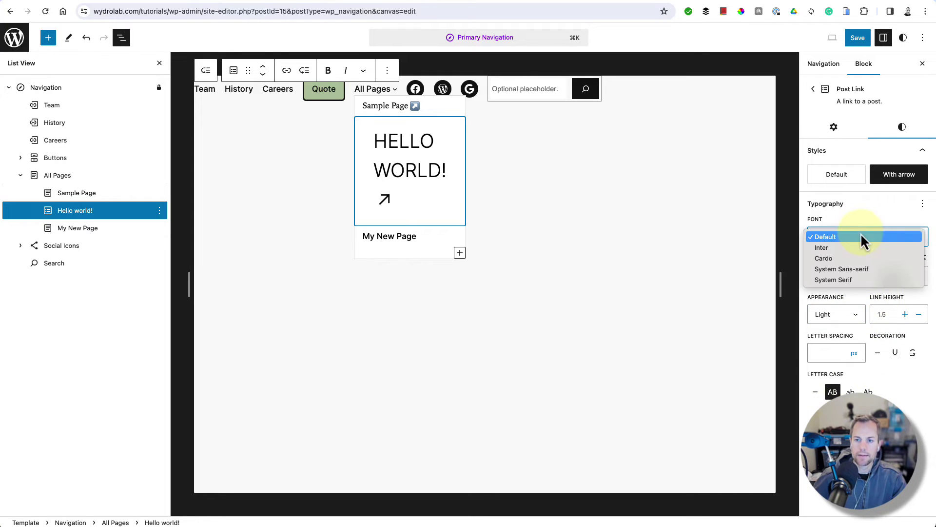
pyautogui.click(854, 259)
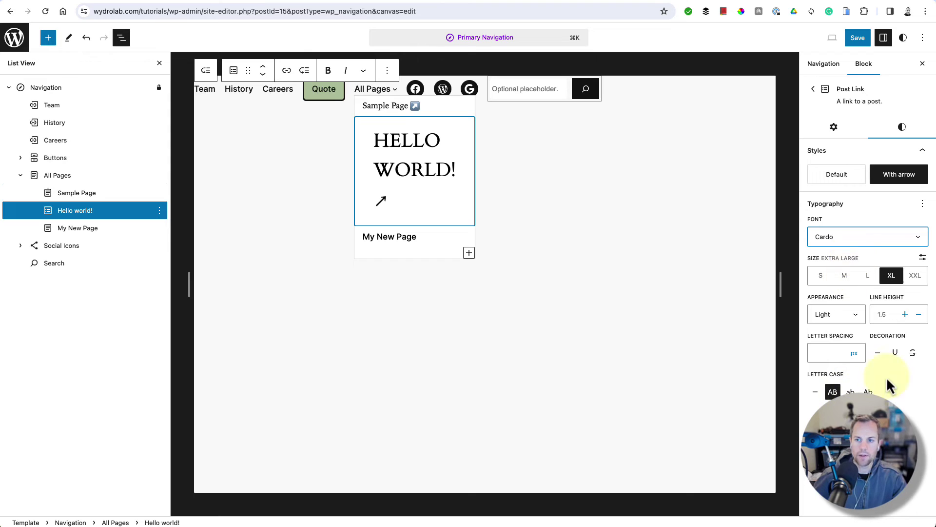
# Step: Save the Primary Navigation and switch to the live site
pyautogui.click(858, 38)
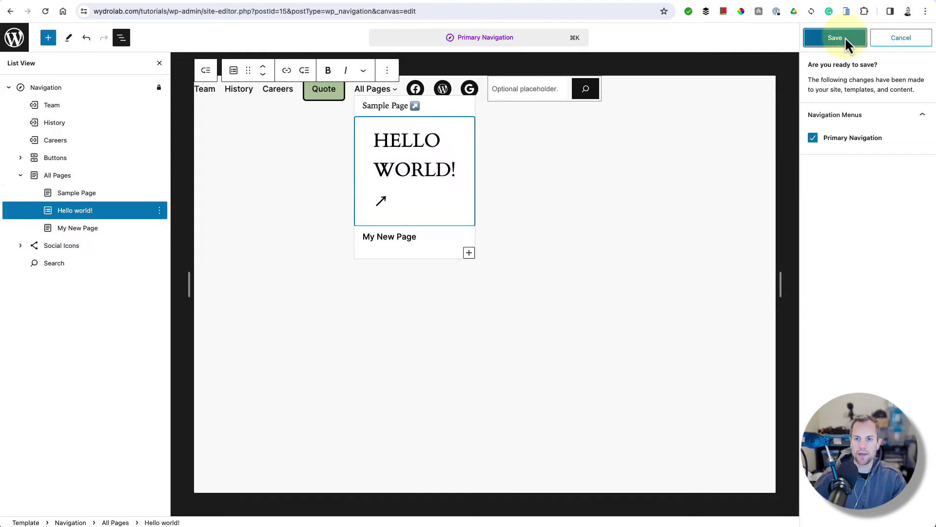
pyautogui.click(845, 37)
pyautogui.press('super+bracketleft')
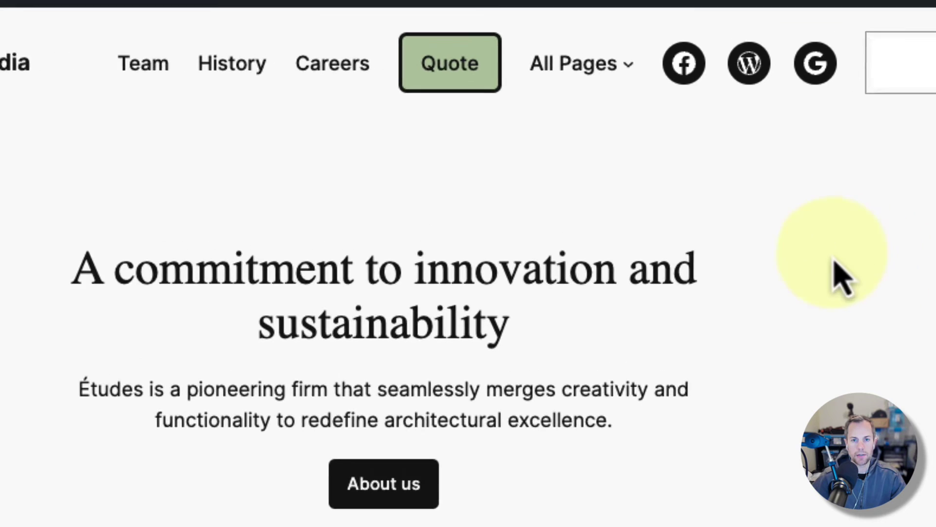
# Step: Inspect the restyled HELLO WORLD! link under All Pages on the live site, then close the settings sidebar
pyautogui.moveTo(495, 61)
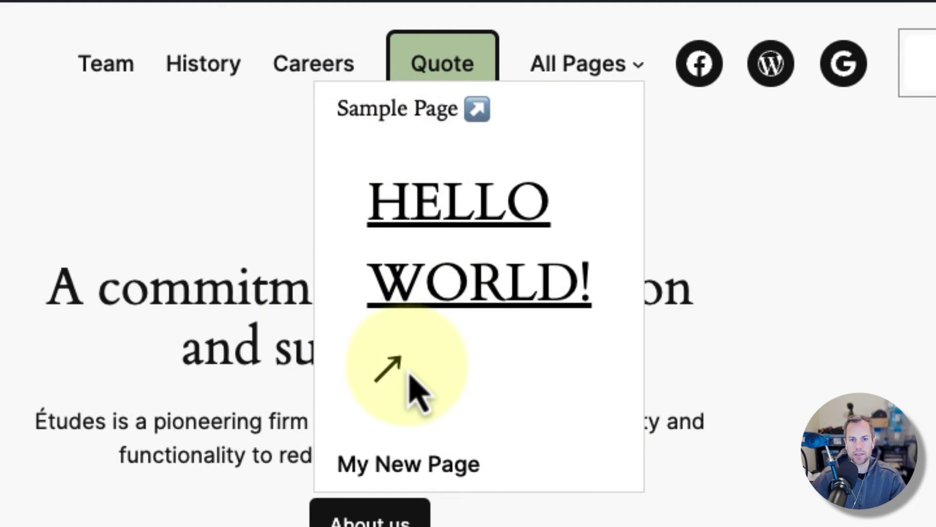
pyautogui.moveTo(538, 82)
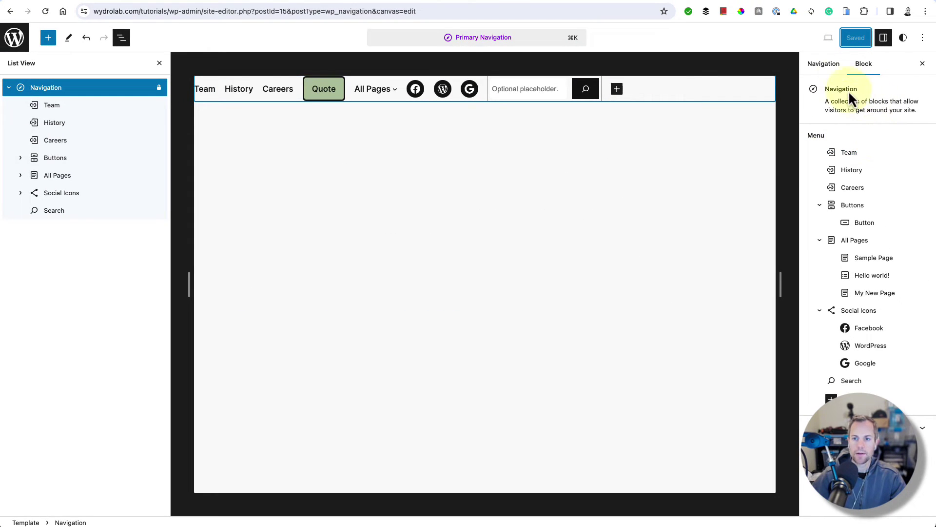
pyautogui.click(923, 63)
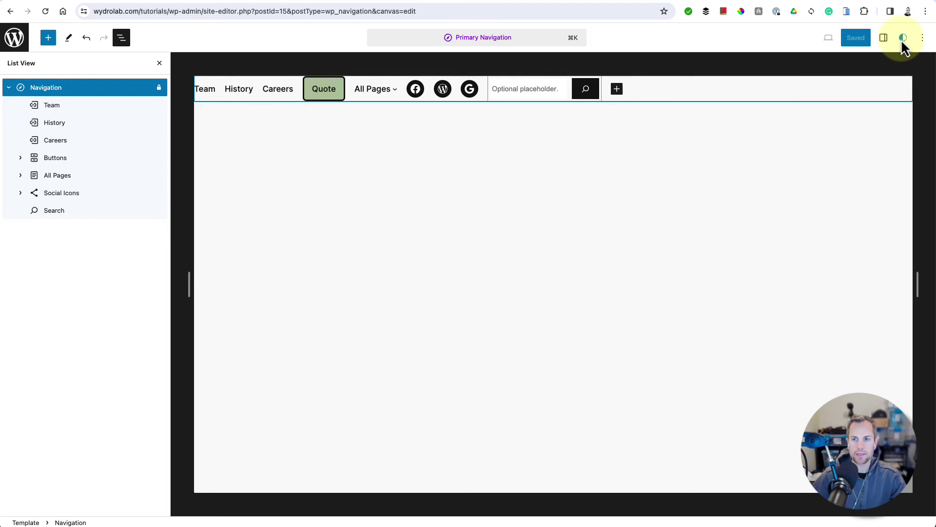
# Step: Toggle the settings sidebar closed and open and return to the navigation menu overview
pyautogui.click(884, 38)
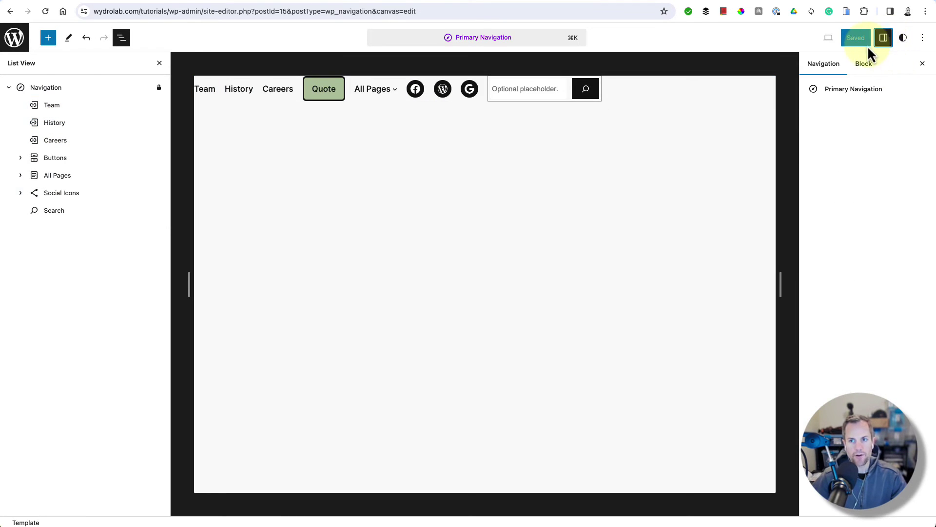
pyautogui.click(922, 63)
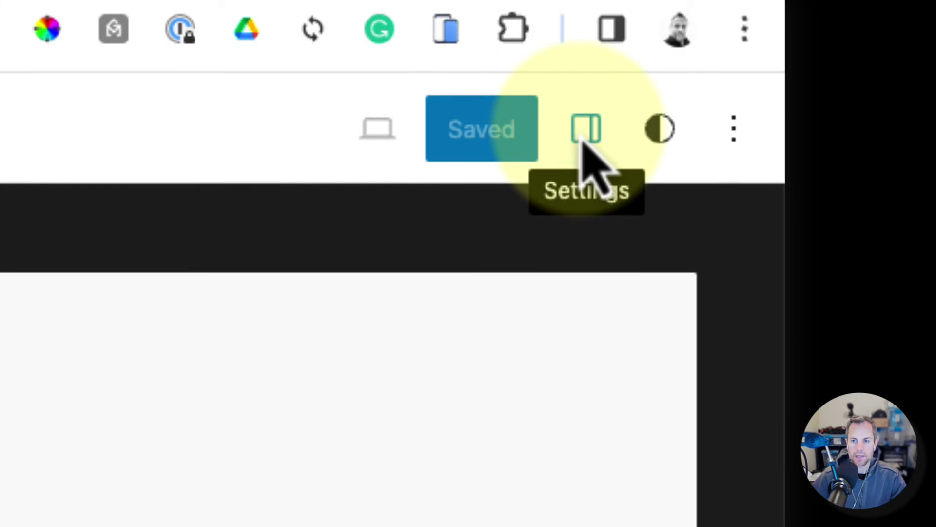
pyautogui.click(585, 139)
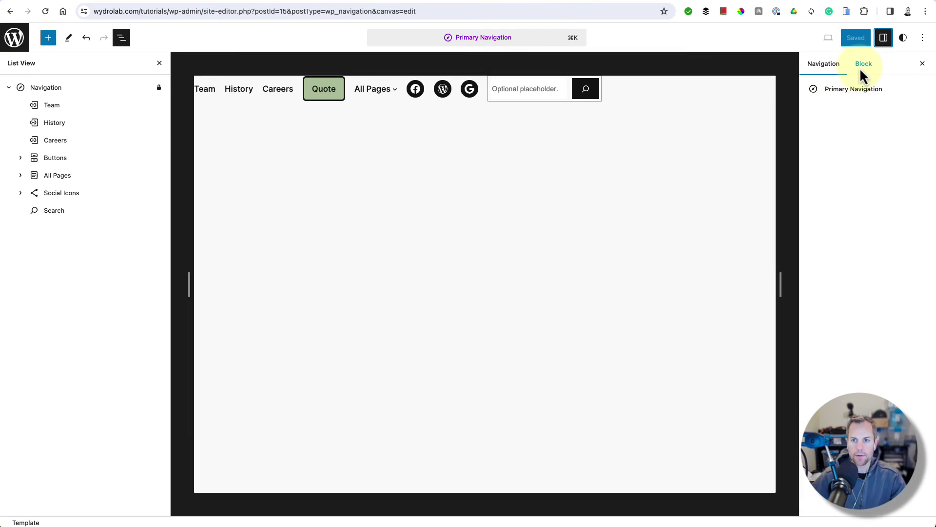
pyautogui.click(860, 70)
pyautogui.click(830, 66)
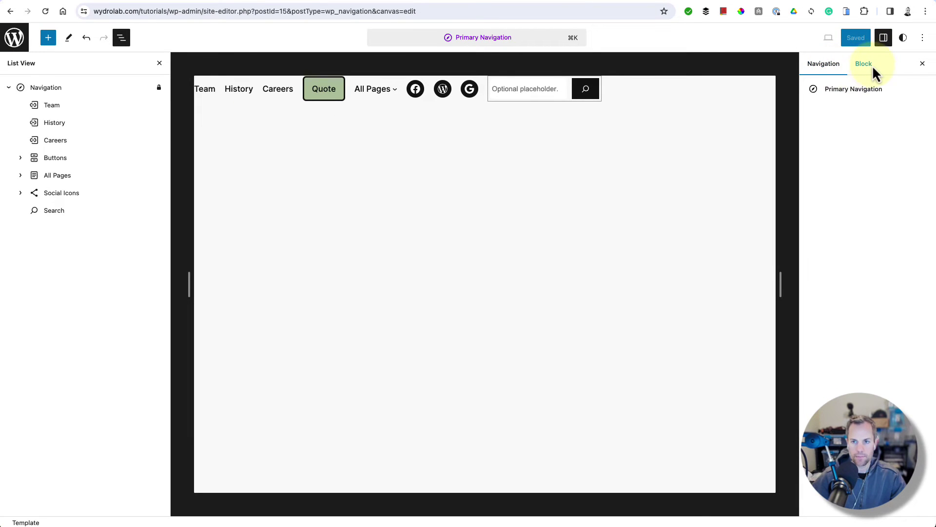
# Step: Select the Team link and review its URL (#), title and rel attribute fields
pyautogui.click(59, 105)
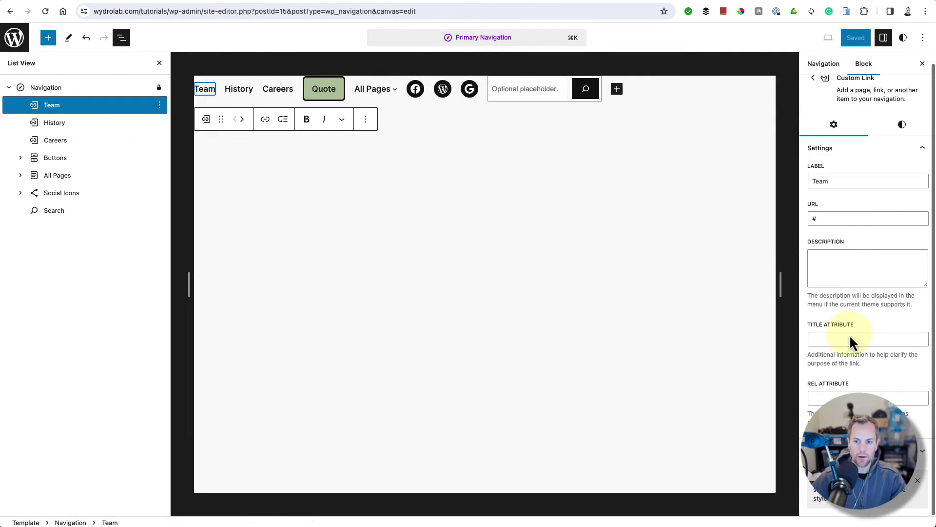
pyautogui.scroll(1, 840, 188)
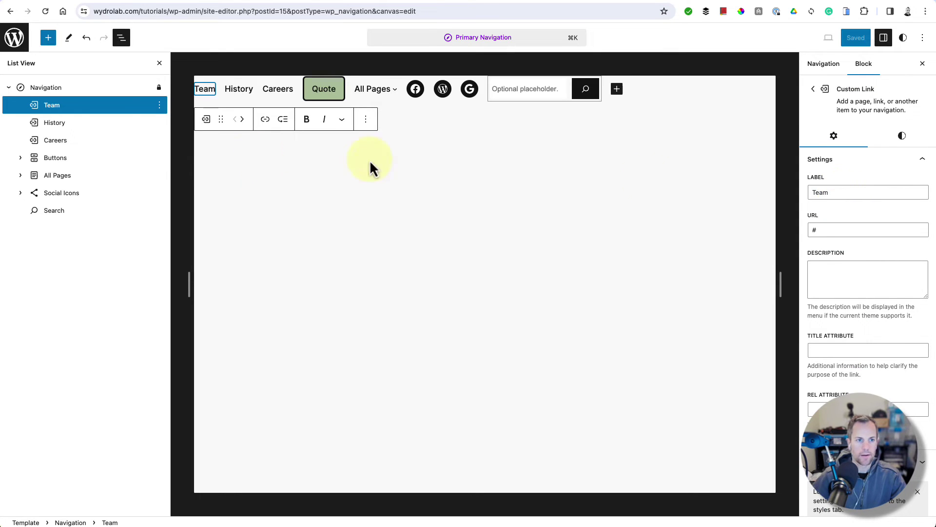
pyautogui.click(824, 228)
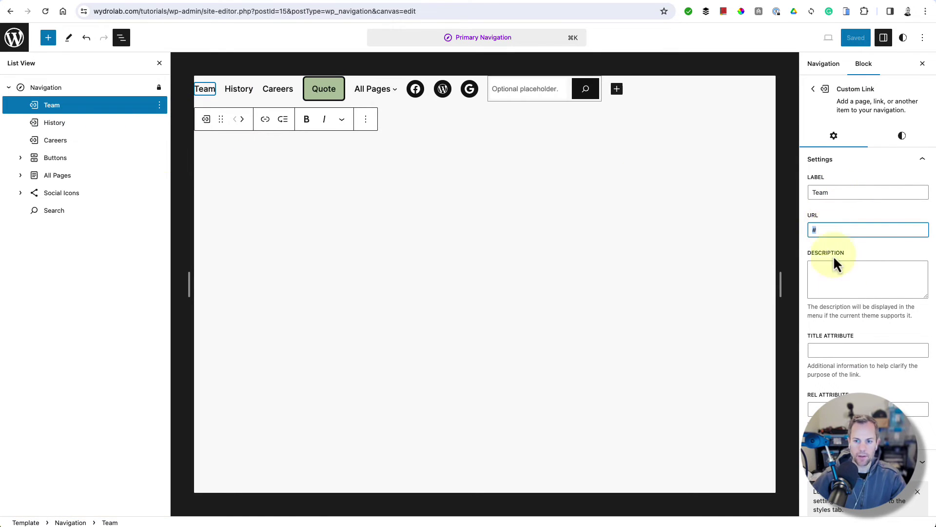
pyautogui.click(841, 351)
pyautogui.click(848, 409)
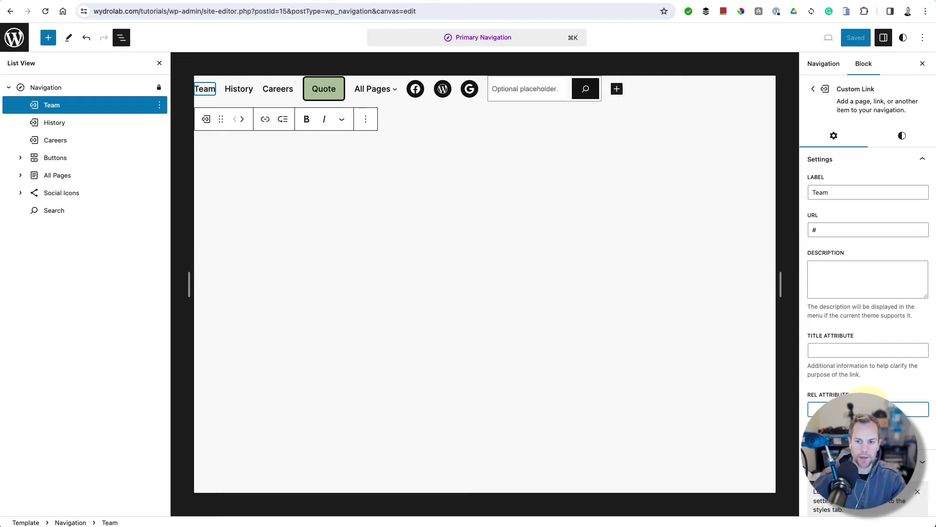
pyautogui.scroll(-1, 870, 359)
pyautogui.click(844, 338)
pyautogui.click(851, 397)
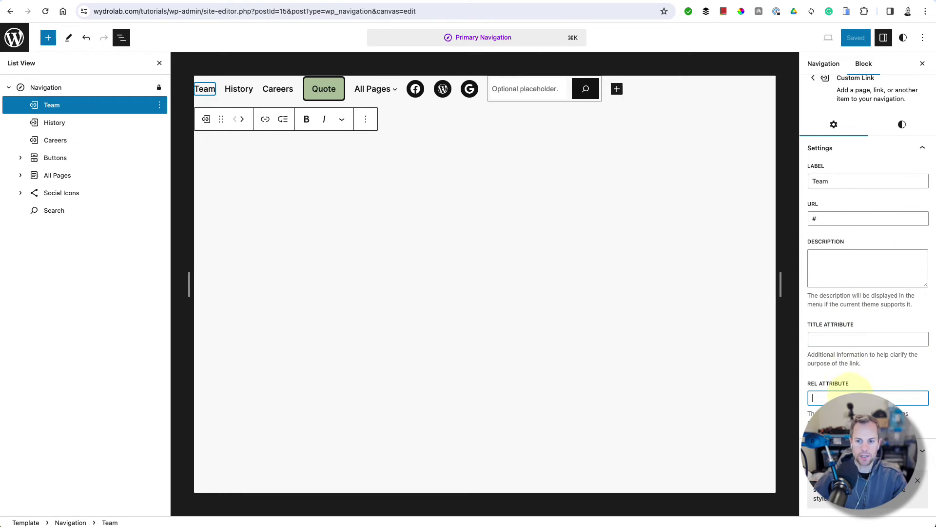
pyautogui.click(841, 315)
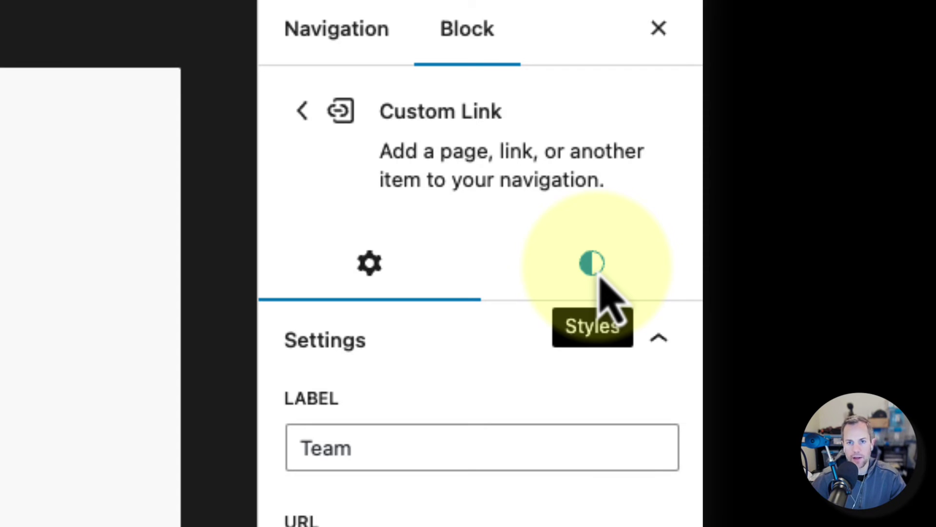
# Step: Enable font family, appearance, line height, letter spacing, decoration and case for Team, then select Navigation
pyautogui.click(601, 278)
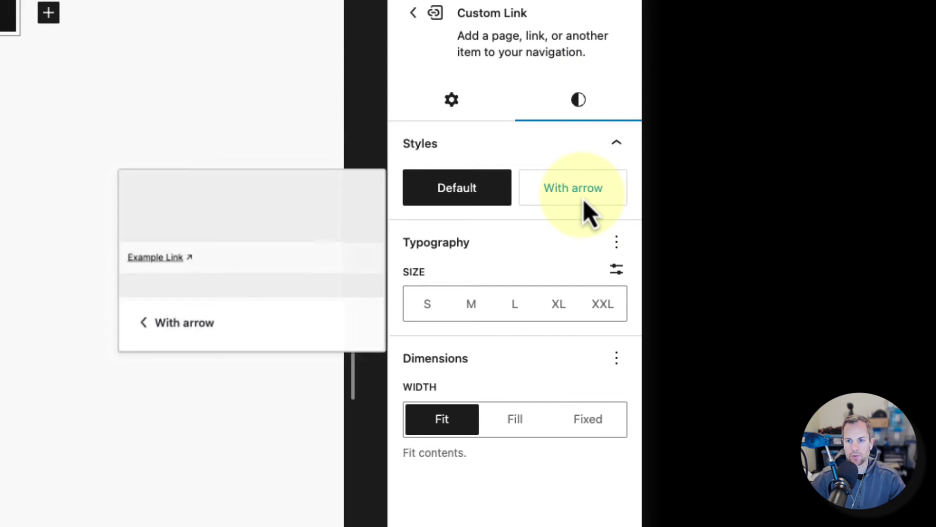
pyautogui.click(613, 238)
pyautogui.click(489, 405)
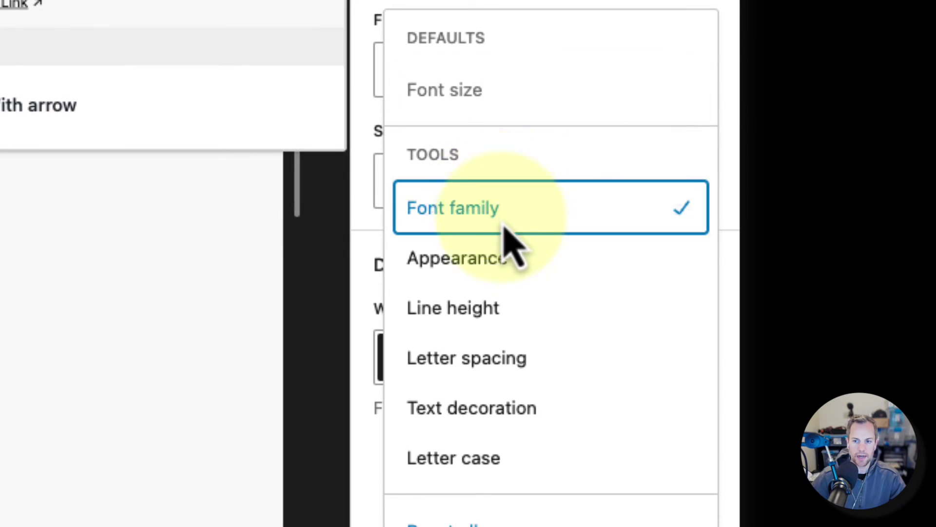
pyautogui.click(502, 259)
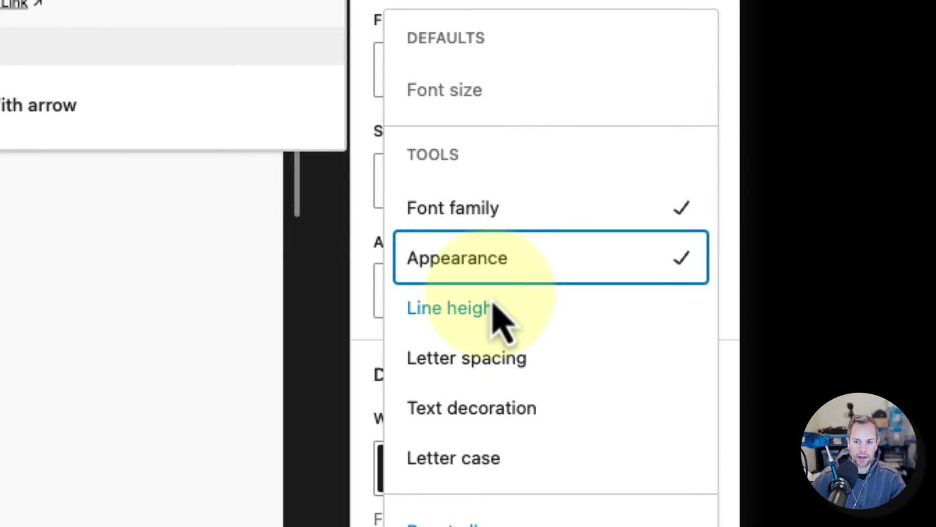
pyautogui.click(495, 308)
pyautogui.click(500, 359)
pyautogui.click(490, 408)
pyautogui.click(488, 458)
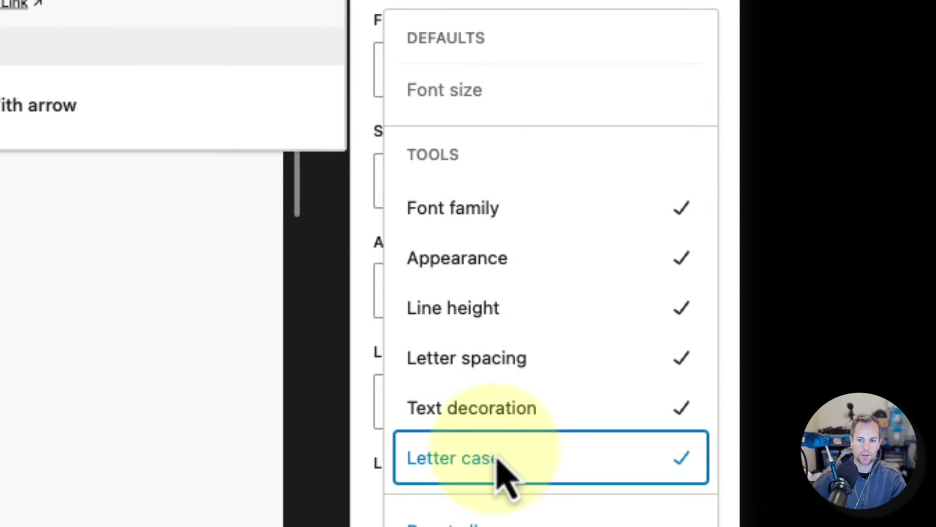
pyautogui.press('Escape')
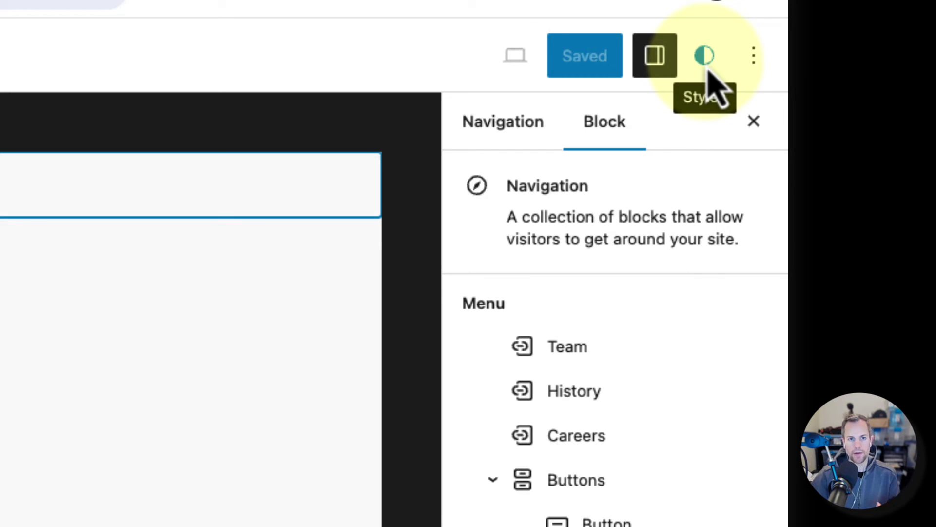
# Step: From the site-wide Styles, open Colors and then the ten-colour theme Palette
pyautogui.click(707, 67)
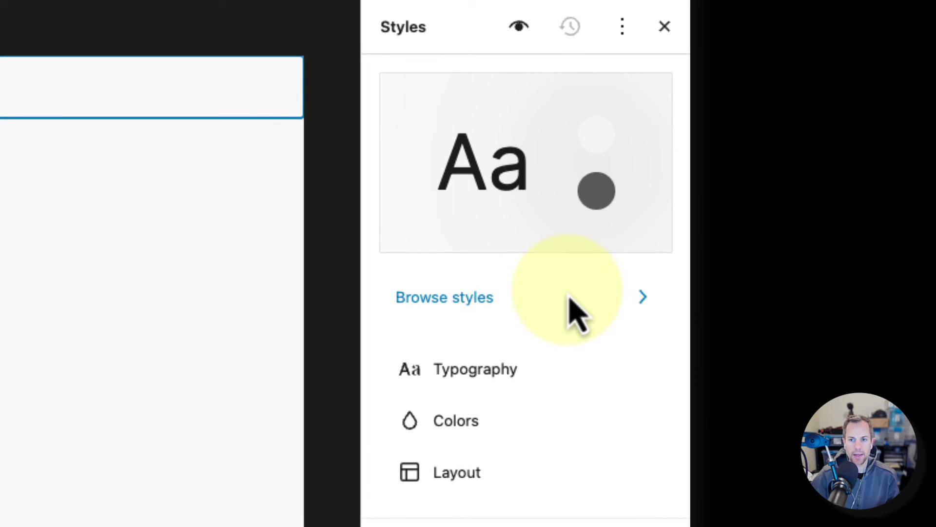
pyautogui.click(532, 375)
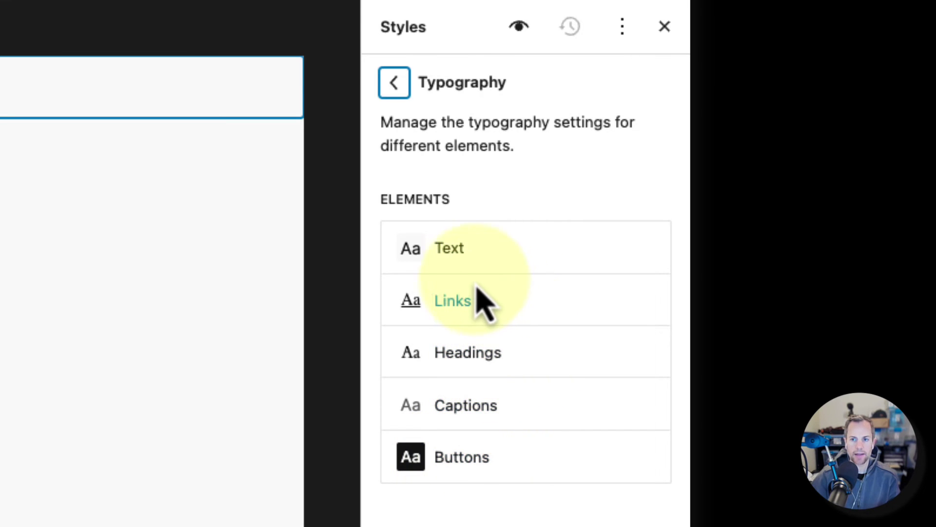
pyautogui.click(393, 92)
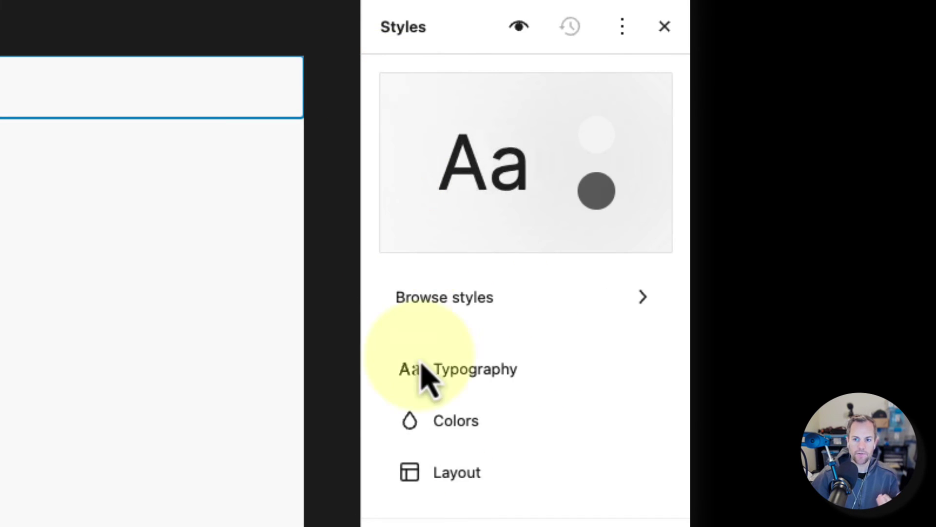
pyautogui.click(458, 438)
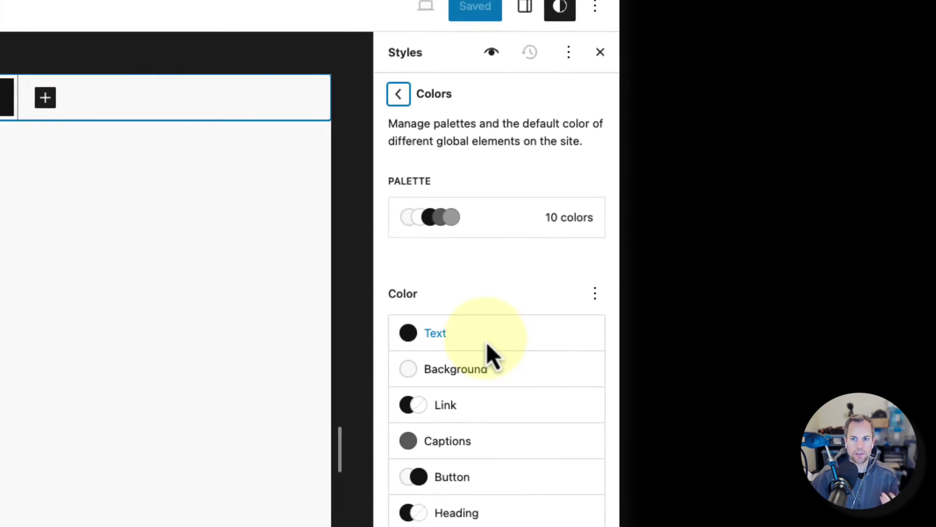
pyautogui.click(514, 200)
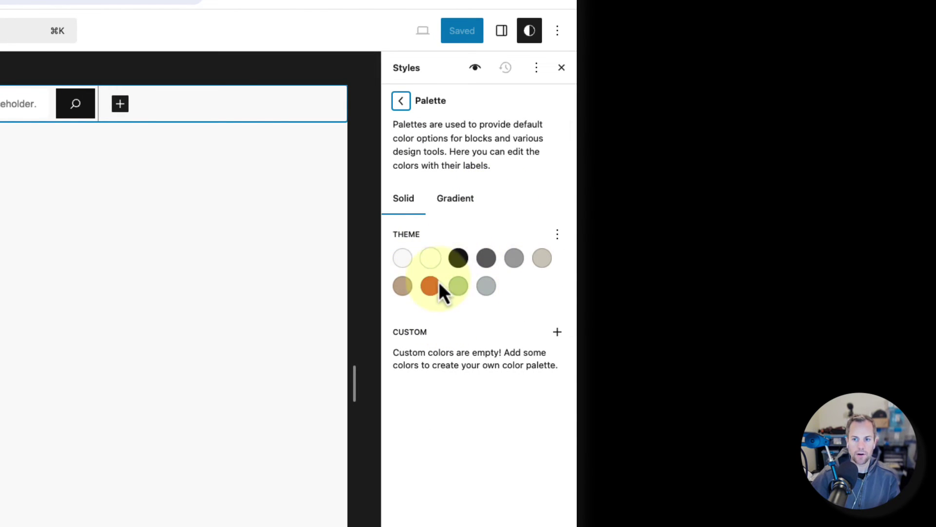
# Step: Add a custom palette colour named Yellow, a fully saturated yellow (#E8FF00)
pyautogui.click(558, 331)
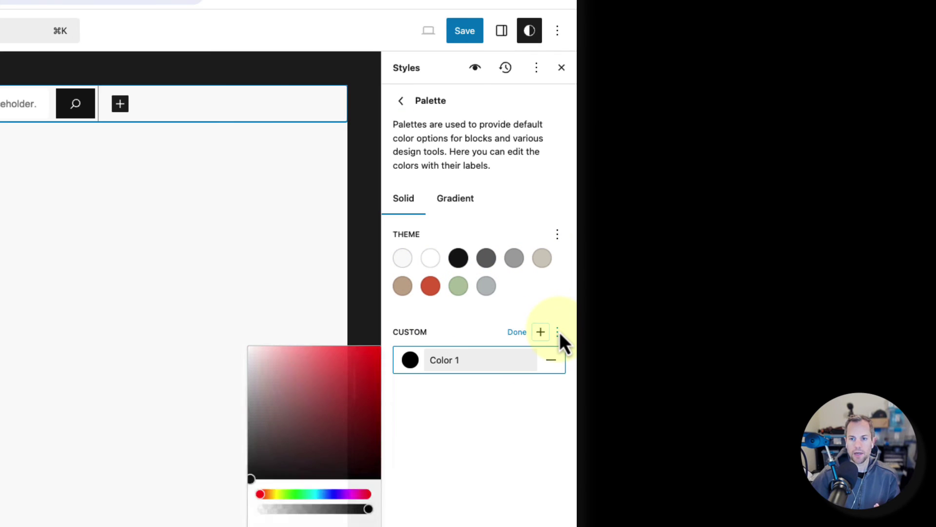
pyautogui.click(264, 513)
pyautogui.click(277, 447)
pyautogui.moveTo(315, 423); pyautogui.dragTo(440, 307)
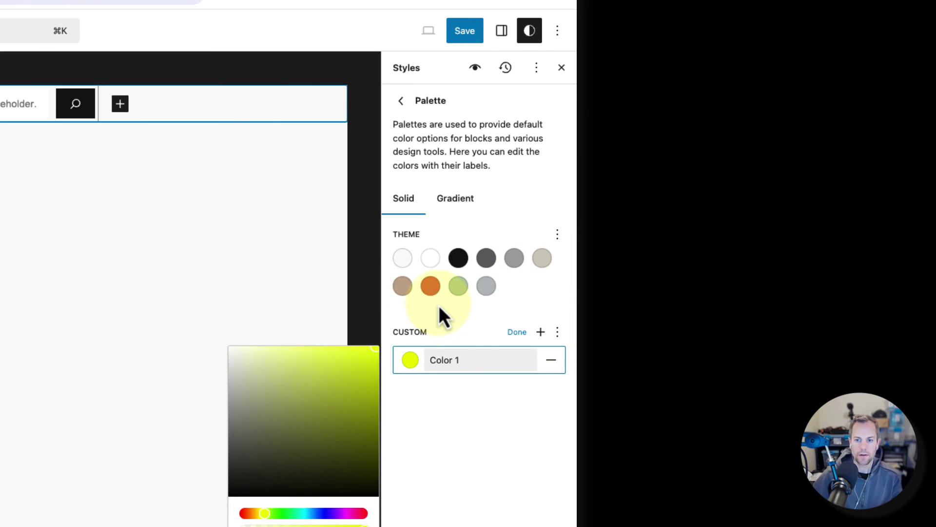
pyautogui.click(446, 365)
pyautogui.write('Yellow')
pyautogui.click(492, 403)
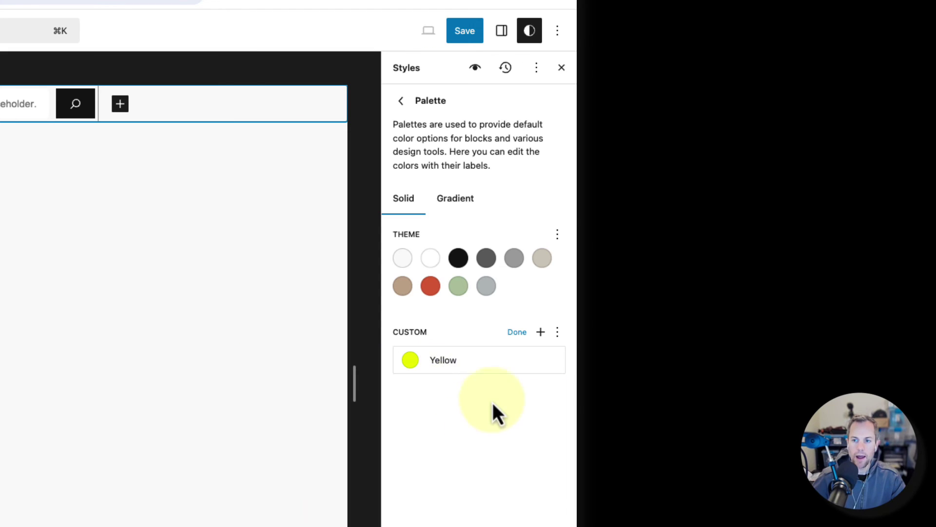
pyautogui.click(516, 334)
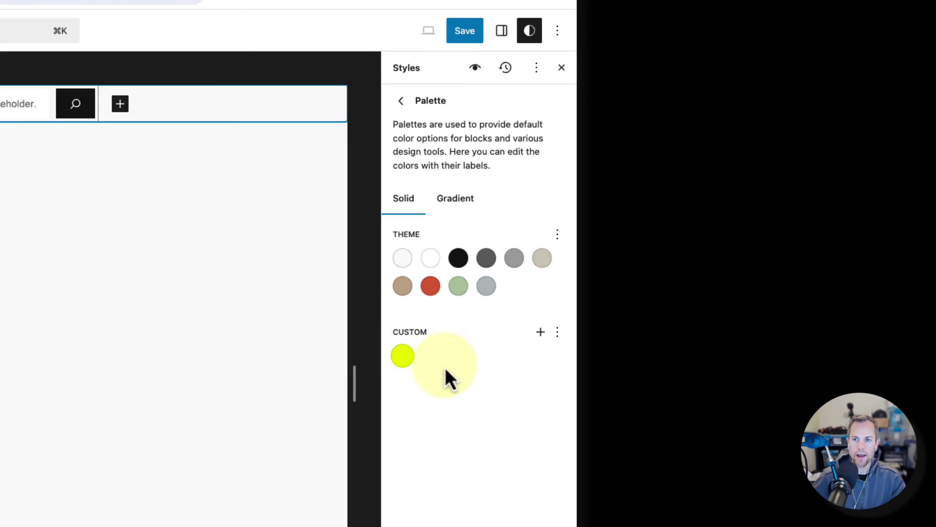
# Step: Set the site's global text colour to Yellow and save the styles
pyautogui.click(401, 101)
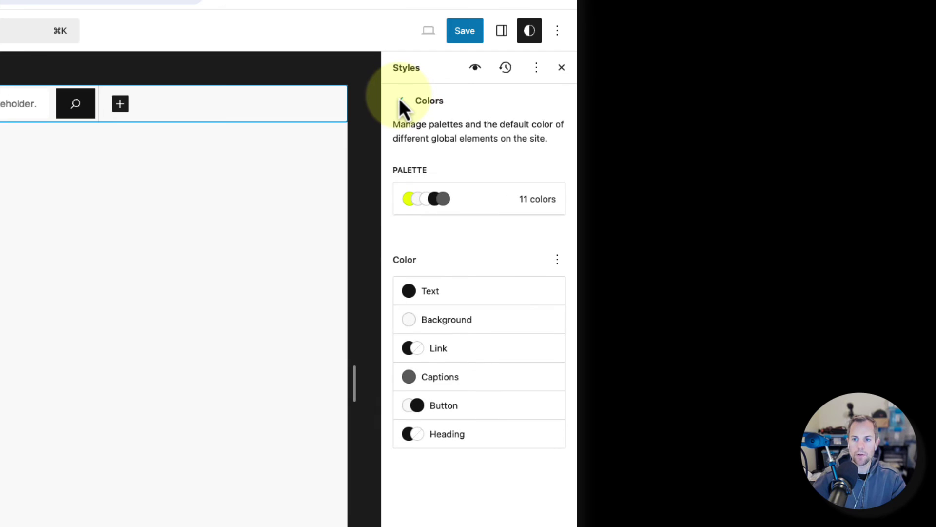
pyautogui.click(437, 291)
pyautogui.click(207, 496)
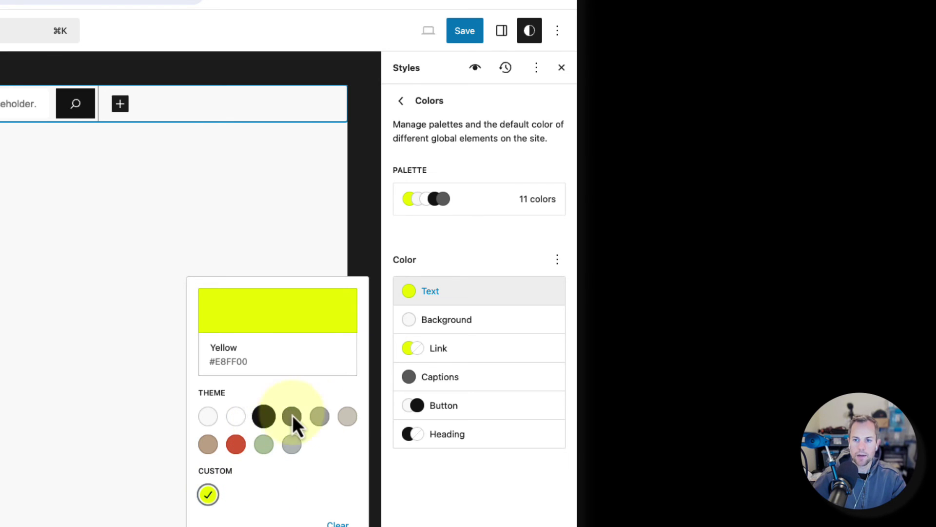
pyautogui.click(464, 33)
pyautogui.click(461, 31)
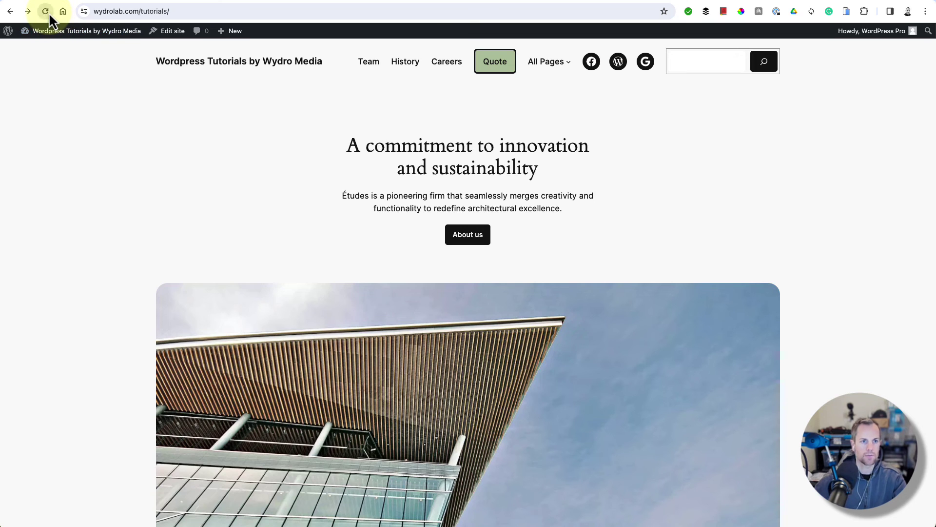
# Step: Reload the live site and highlight the title, menu, heading and intro text to show the yellow colour
pyautogui.click(45, 11)
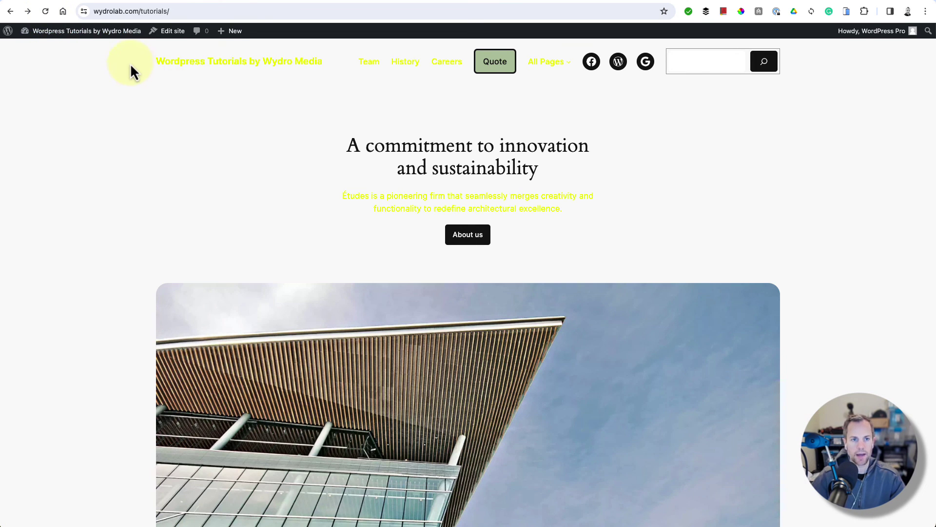
pyautogui.moveTo(130, 63); pyautogui.dragTo(633, 238)
pyautogui.click(197, 211)
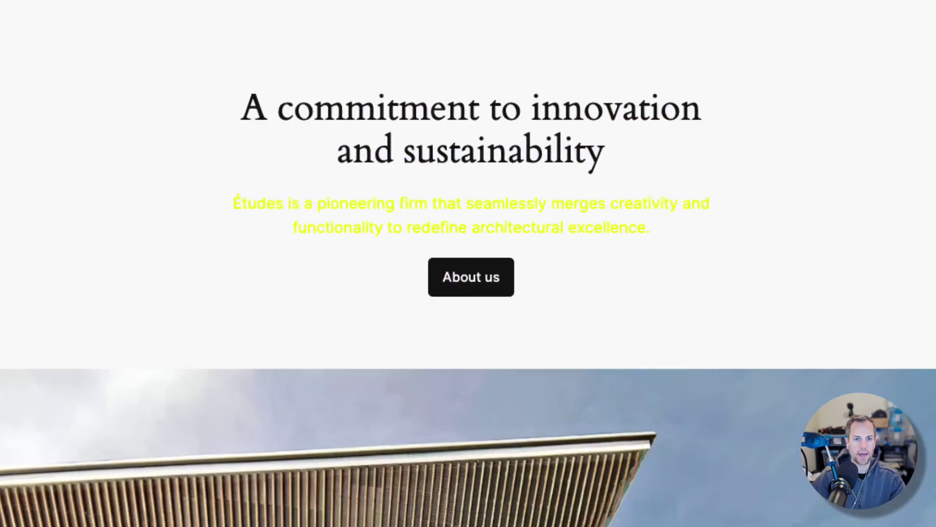
pyautogui.moveTo(239, 93); pyautogui.dragTo(501, 278)
pyautogui.scroll(-10, 468, 263)
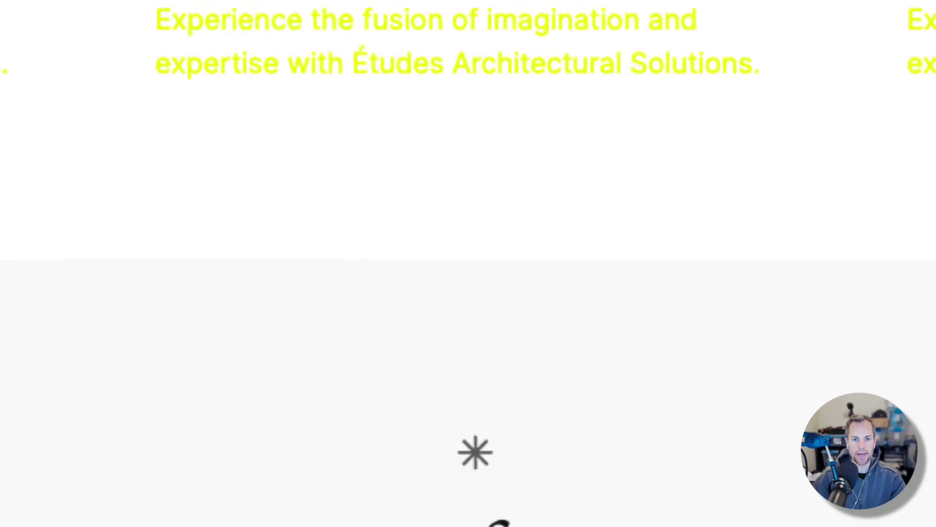
pyautogui.scroll(-15, 708, 265)
pyautogui.scroll(20, 681, 258)
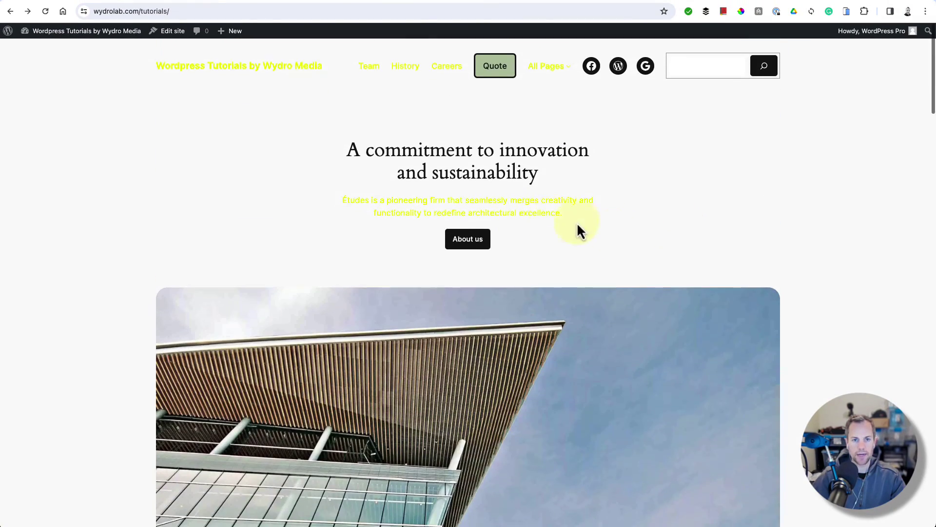
pyautogui.moveTo(211, 66); pyautogui.dragTo(845, 49)
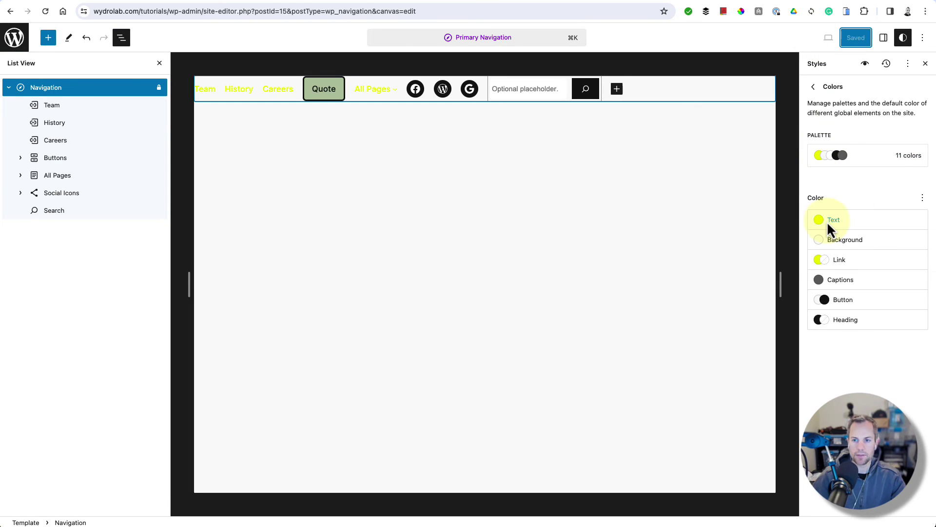
# Step: Change the global text colour back to the dark theme swatch and save the site styles
pyautogui.click(827, 225)
pyautogui.click(719, 310)
pyautogui.click(870, 118)
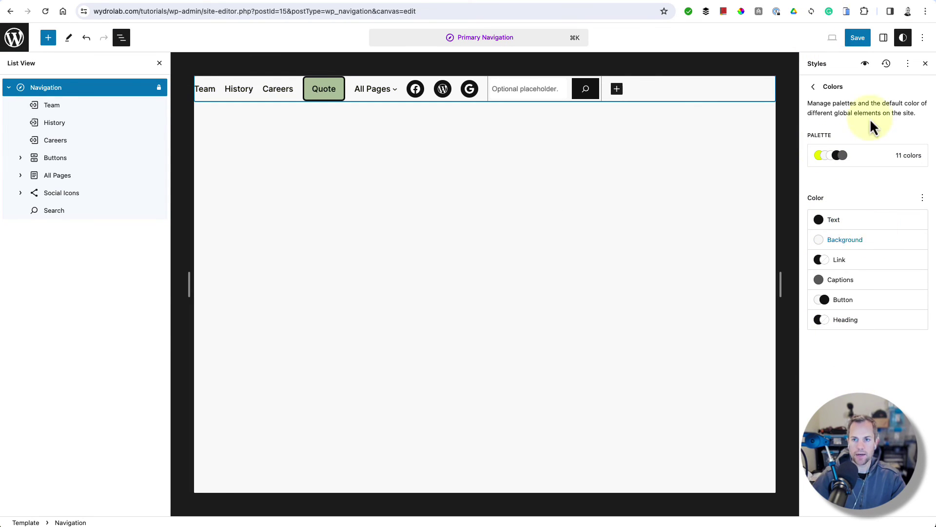
pyautogui.click(861, 40)
pyautogui.click(850, 40)
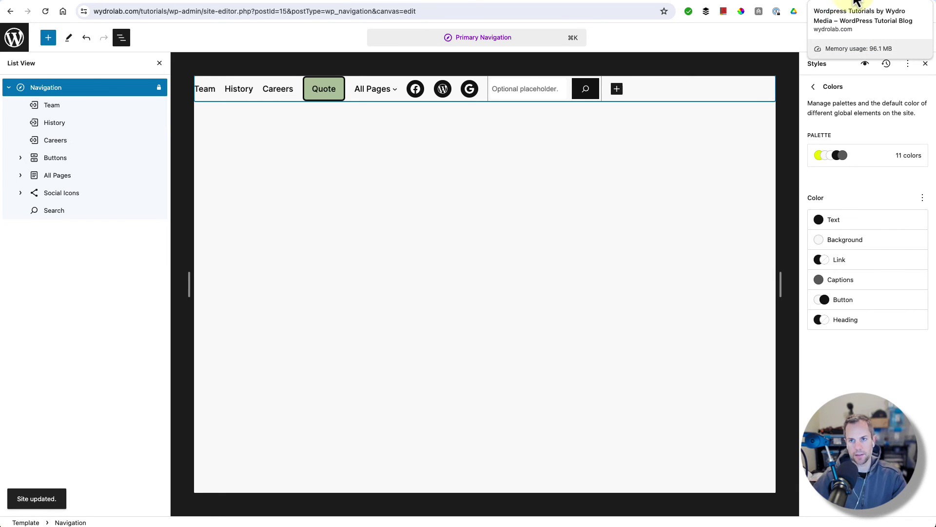
# Step: Reload the live homepage to confirm the menu and heading text is black again
pyautogui.click(853, 1)
pyautogui.click(45, 12)
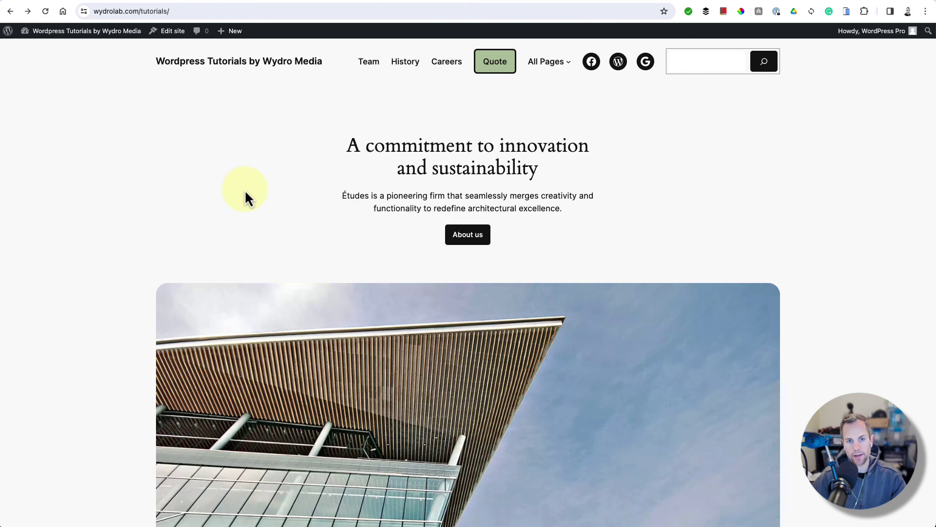
pyautogui.click(831, 3)
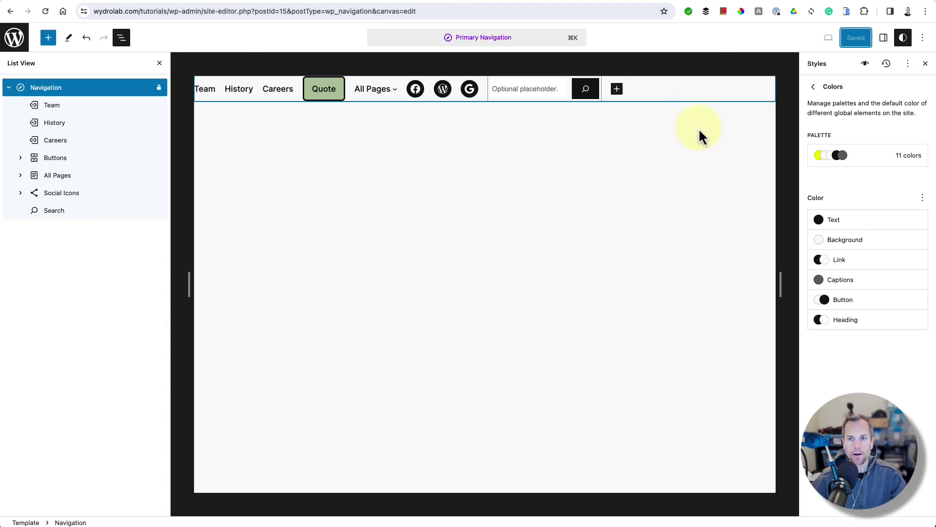
pyautogui.press('super+bracketleft')
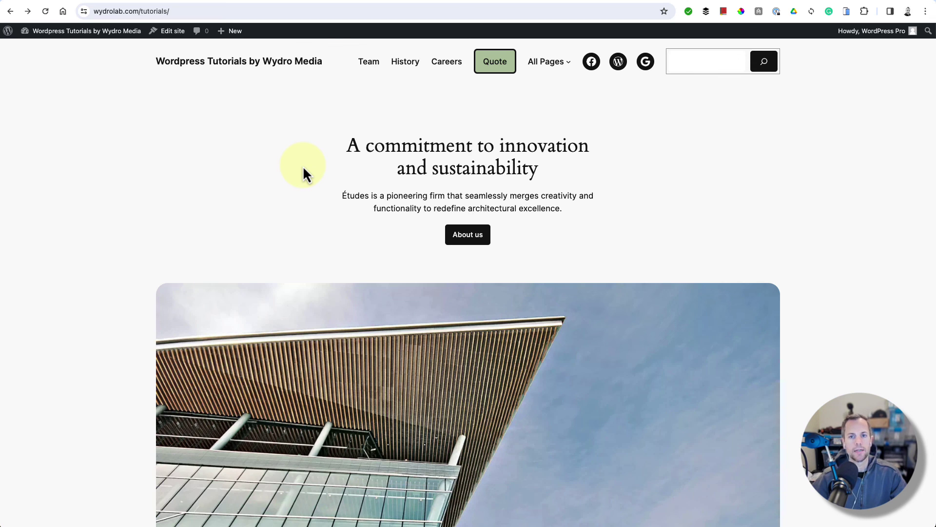
# Step: Scroll the live homepage to the footer and inspect the About column's repeated navigation links
pyautogui.scroll(-20, 335, 174)
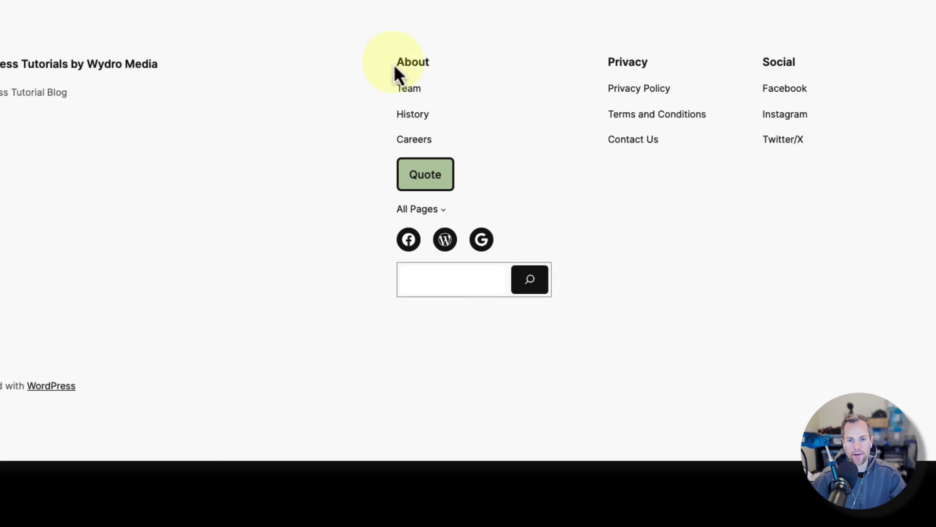
pyautogui.moveTo(395, 67); pyautogui.dragTo(543, 245)
pyautogui.click(528, 131)
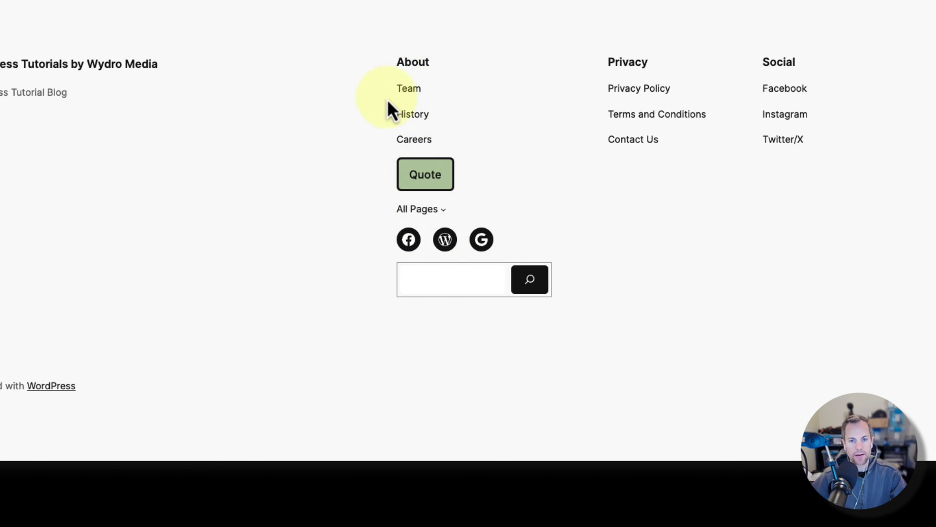
pyautogui.moveTo(420, 208)
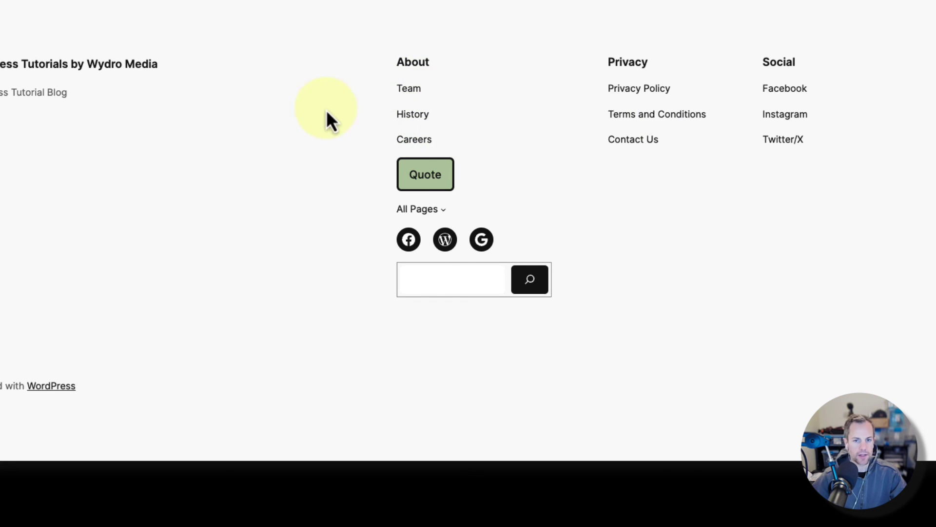
pyautogui.scroll(15, 297, 253)
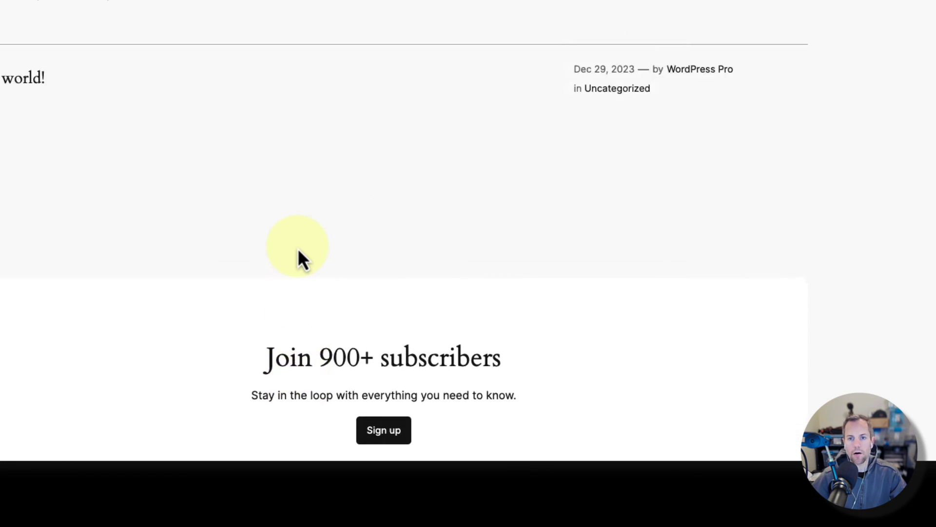
pyautogui.press('End')
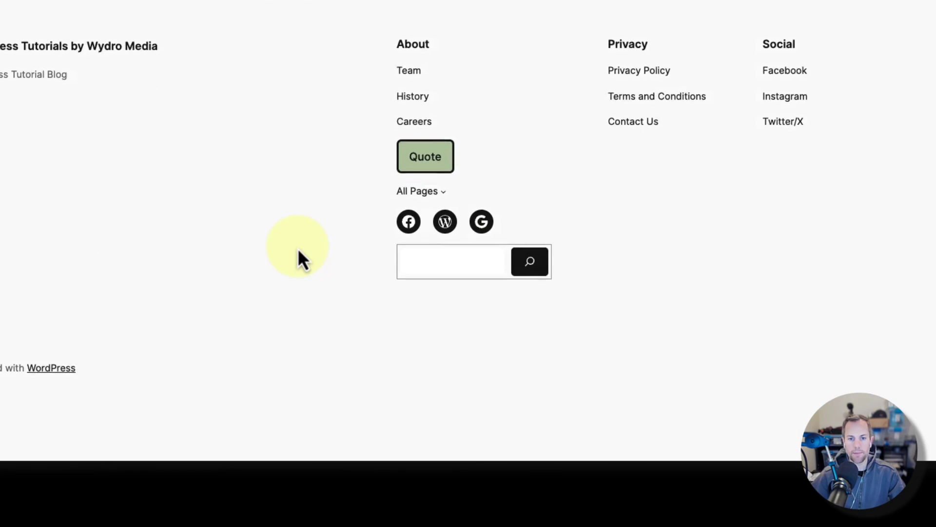
pyautogui.scroll(15, 394, 274)
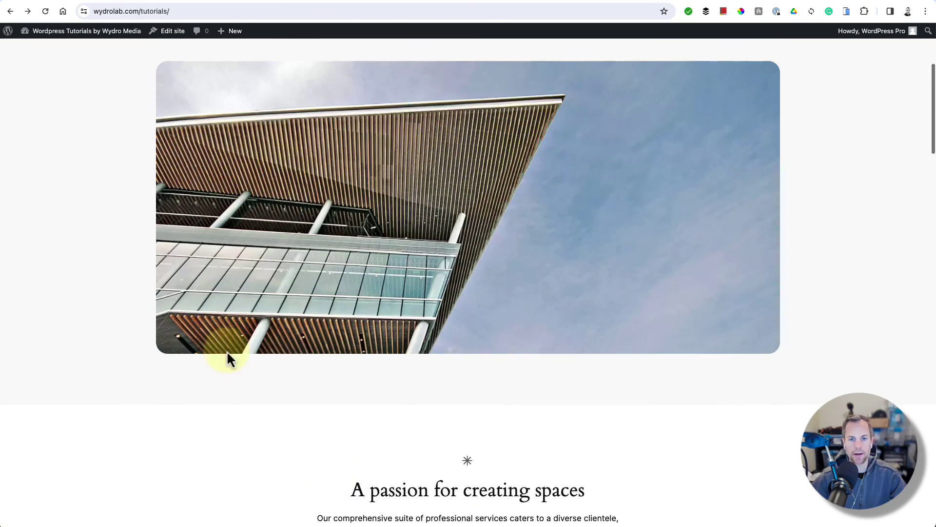
pyautogui.scroll(5, 484, 268)
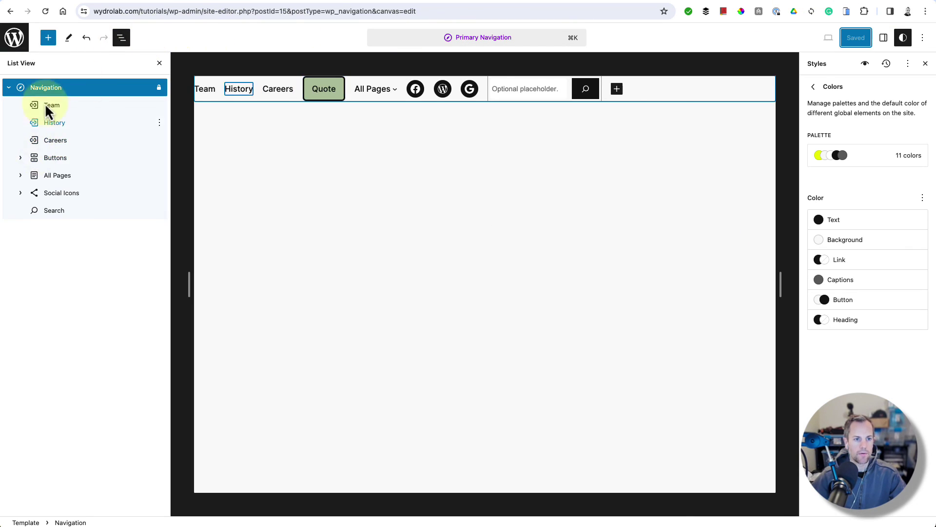
# Step: Expand Buttons, All Pages and Social Icons in List View to reveal Quote, three pages and three icons
pyautogui.click(20, 157)
pyautogui.click(20, 192)
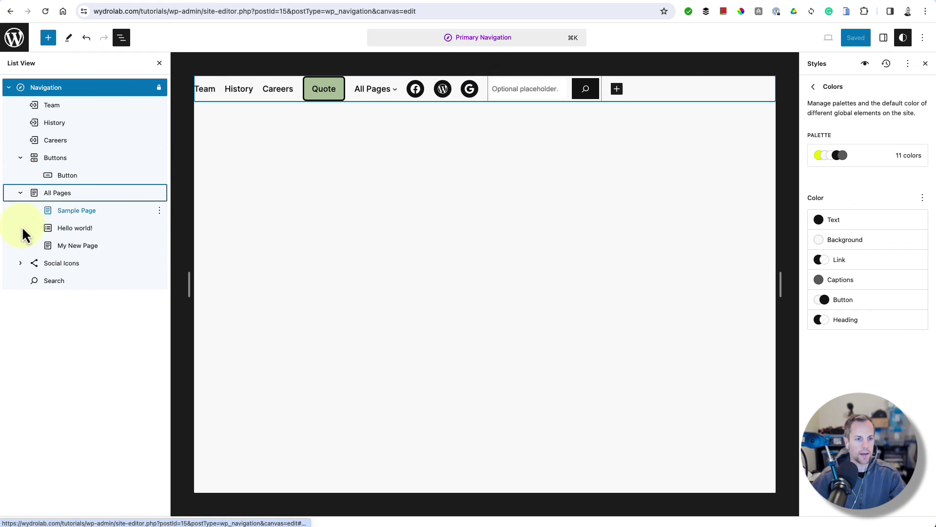
pyautogui.click(20, 263)
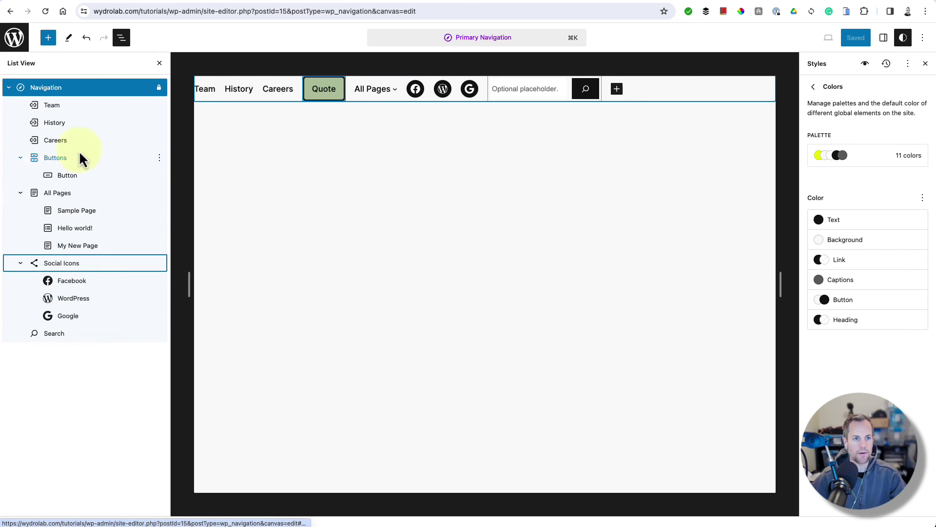